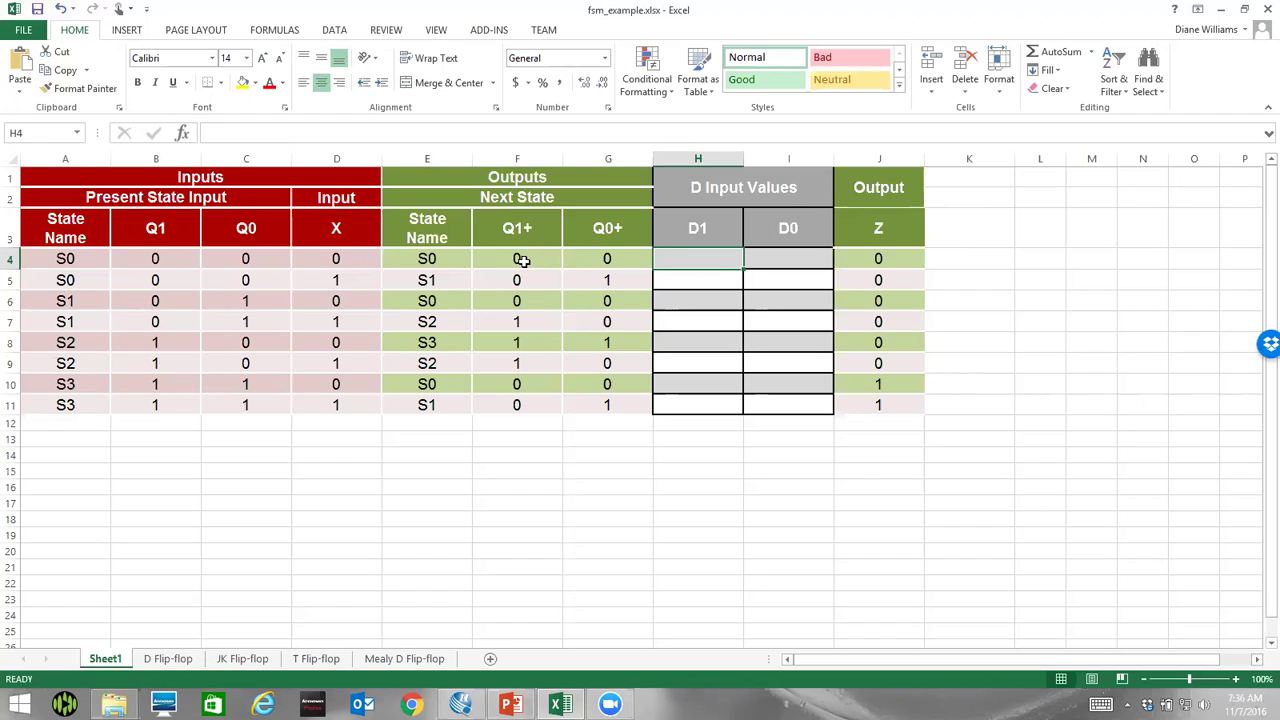
- Write the note "Q1+ = D1" in cell H15 below the table
{"action": "left_click", "coordinate": [521, 260]}
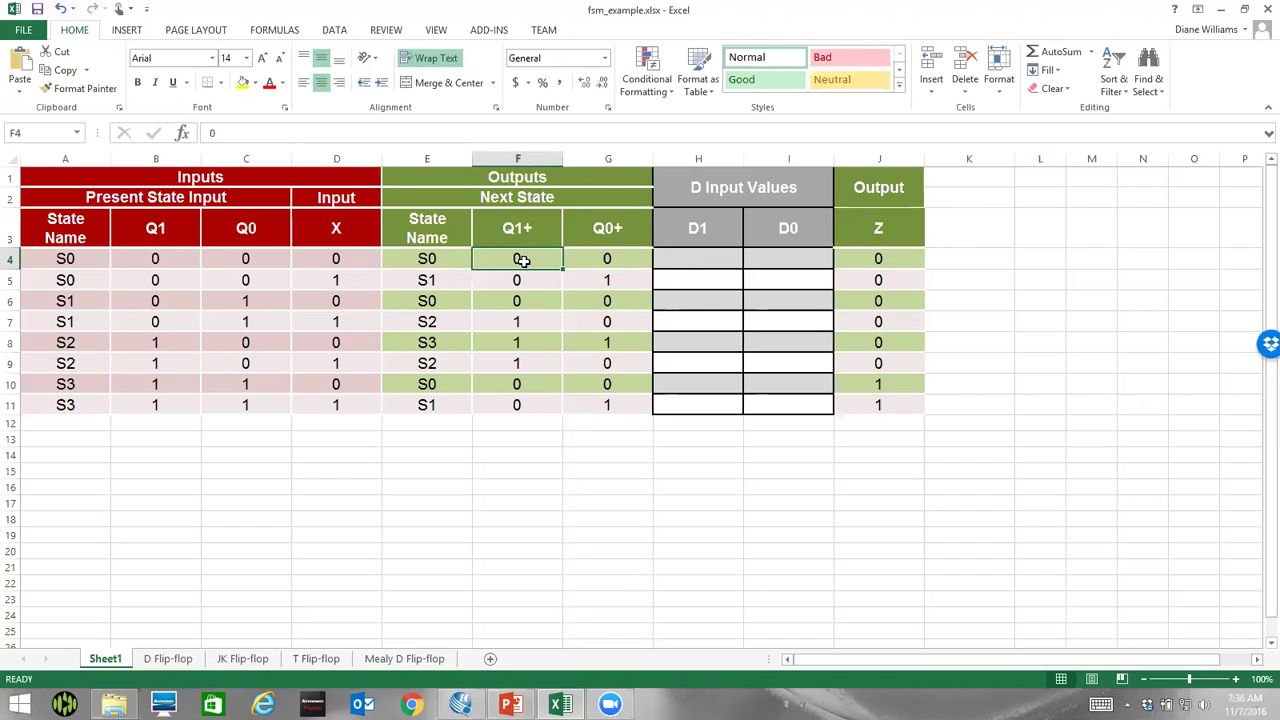
{"action": "left_click", "coordinate": [680, 260]}
{"action": "left_click", "coordinate": [532, 266]}
{"action": "left_click", "coordinate": [669, 466]}
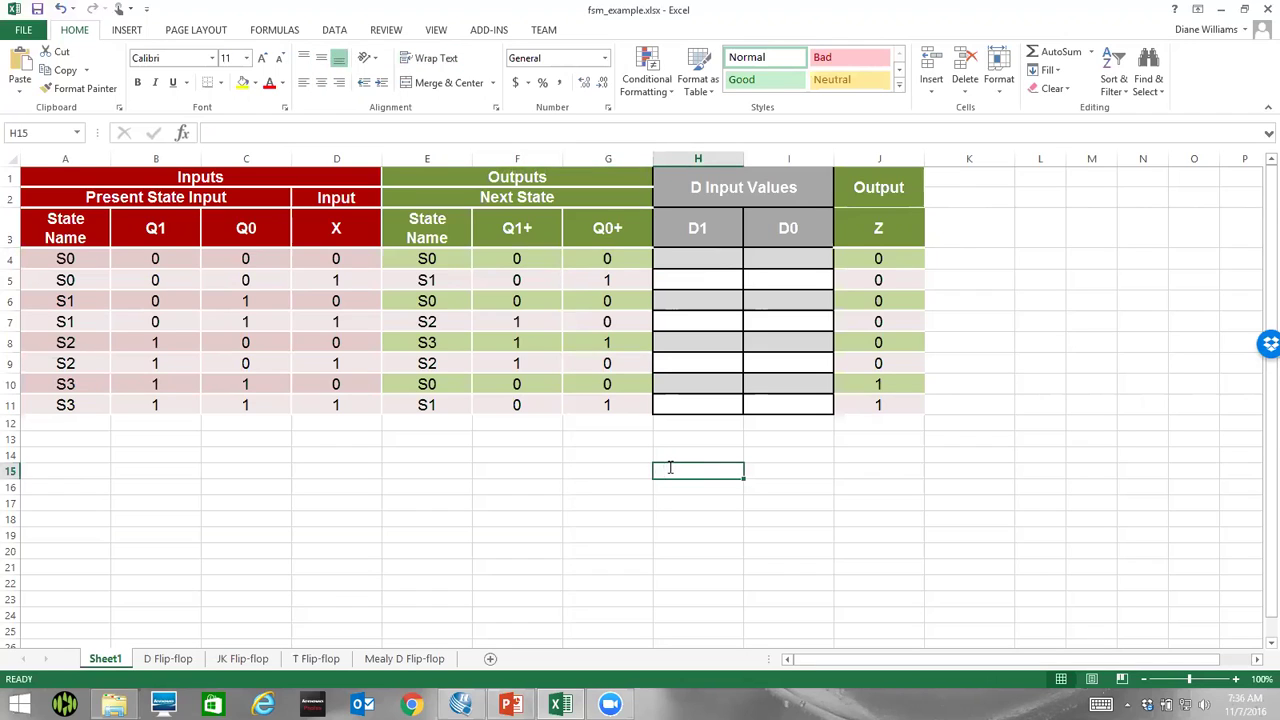
{"action": "type", "text": "Q1+ = D"}
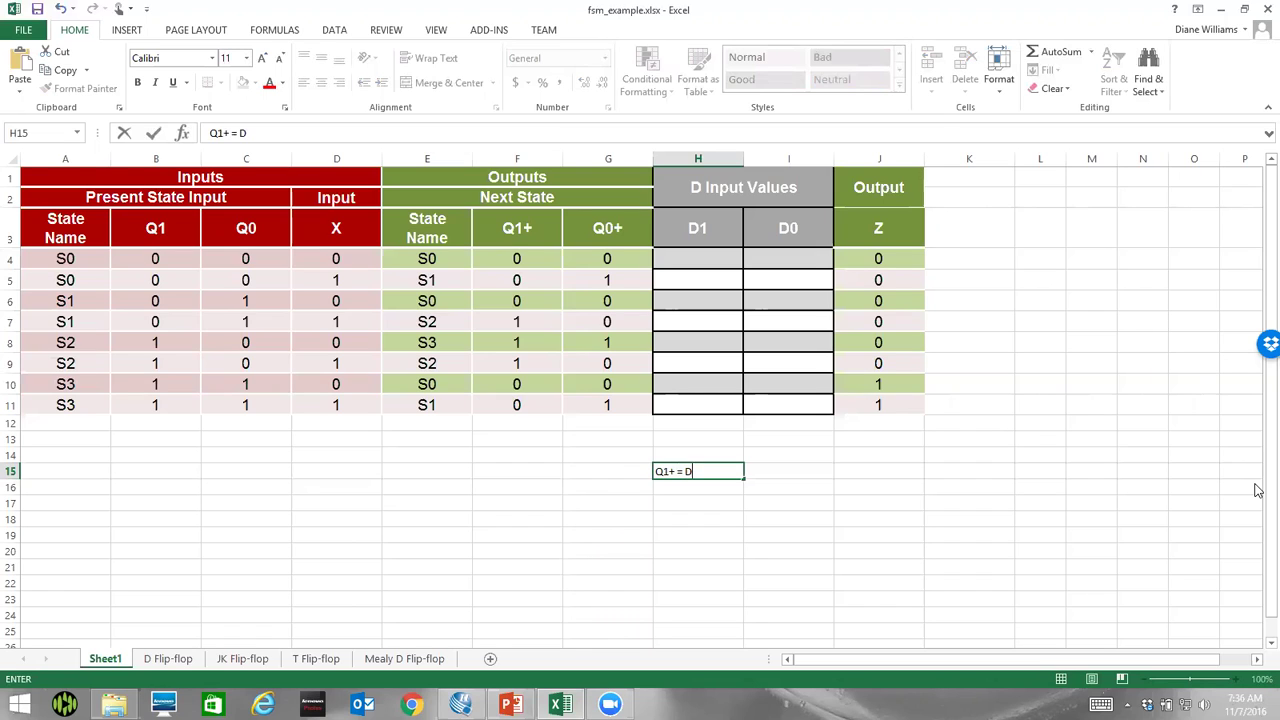
{"action": "left_click", "coordinate": [718, 473]}
{"action": "left_click_drag", "start_coordinate": [712, 473], "coordinate": [654, 472]}
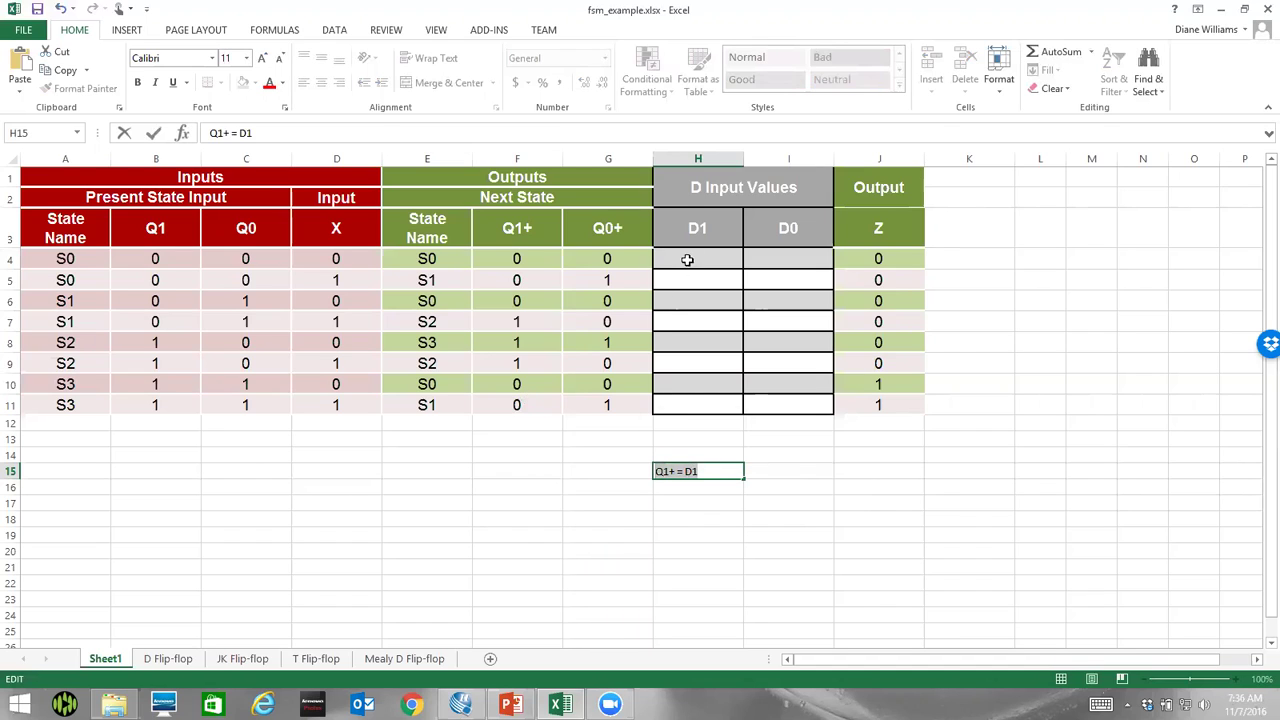
- Change the D1 header in H3 to "D1 = Q1+" and the D0 header in I3 to "D0 = Q0+"
{"action": "left_click", "coordinate": [703, 230]}
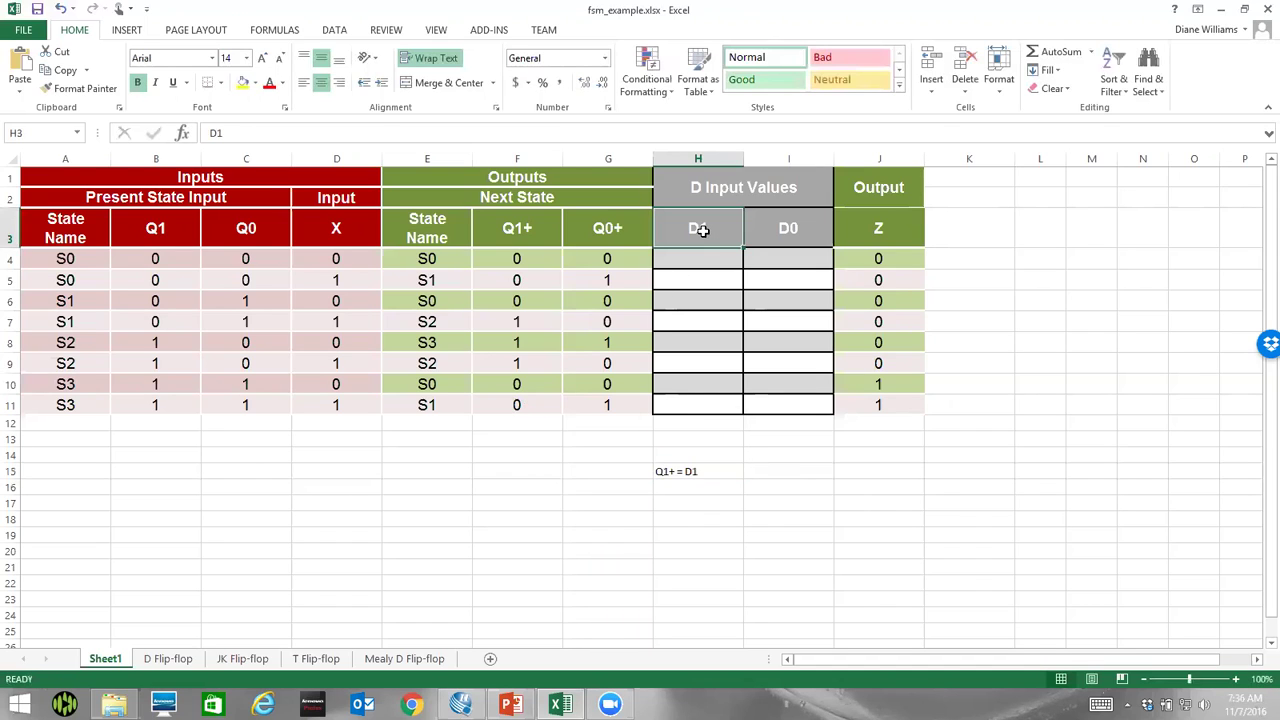
{"action": "type", "text": "D1"}
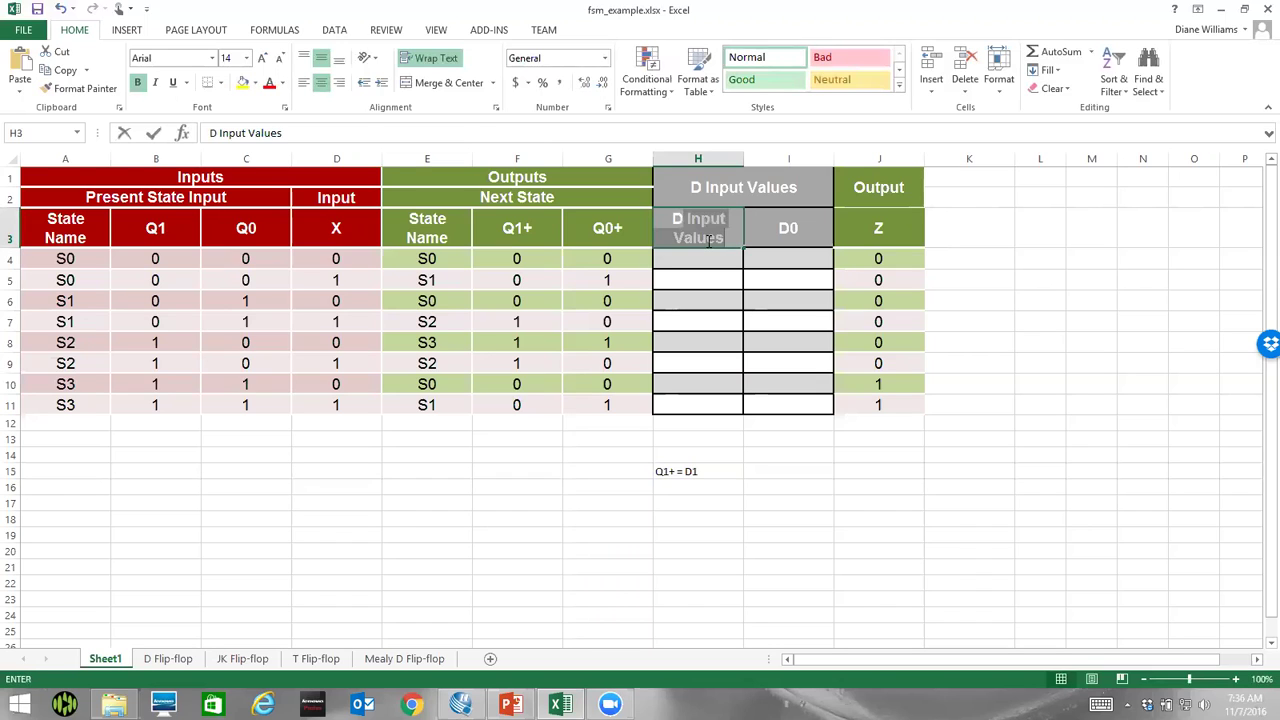
{"action": "type", "text": " ="}
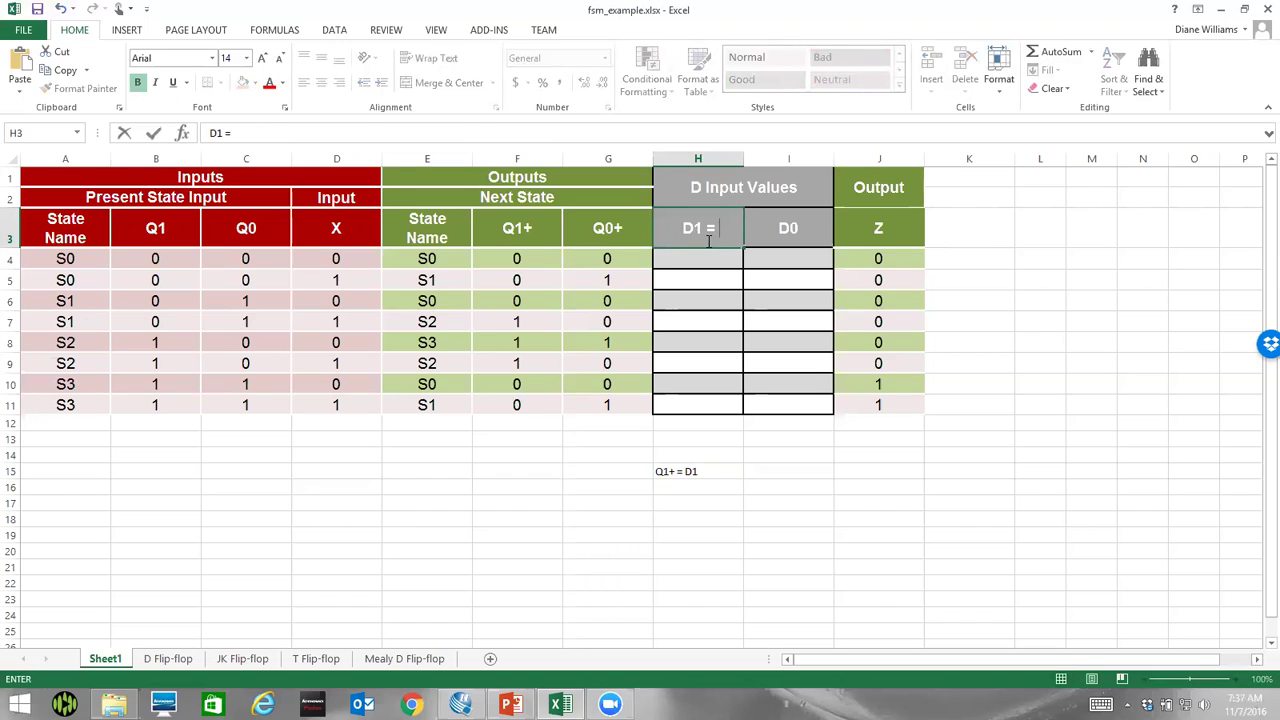
{"action": "type", "text": " Q1+"}
{"action": "left_click", "coordinate": [790, 233]}
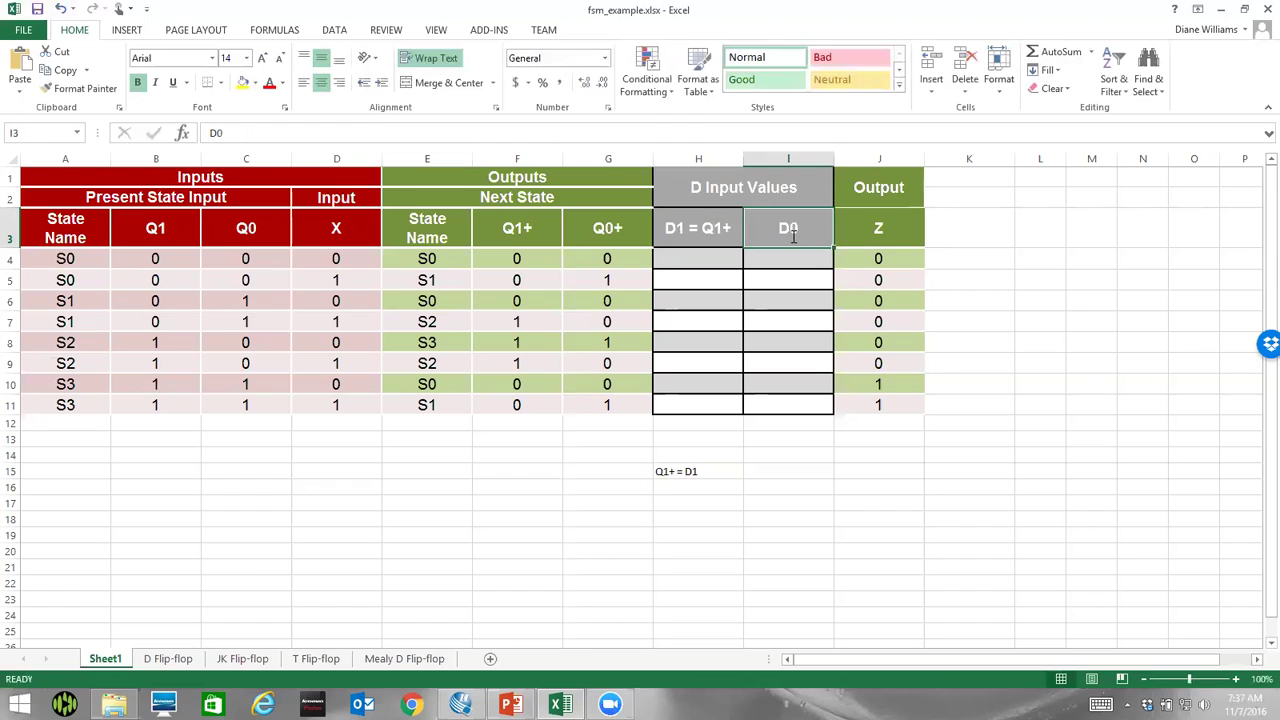
{"action": "double_click", "coordinate": [793, 235]}
{"action": "type", "text": "= Q"}
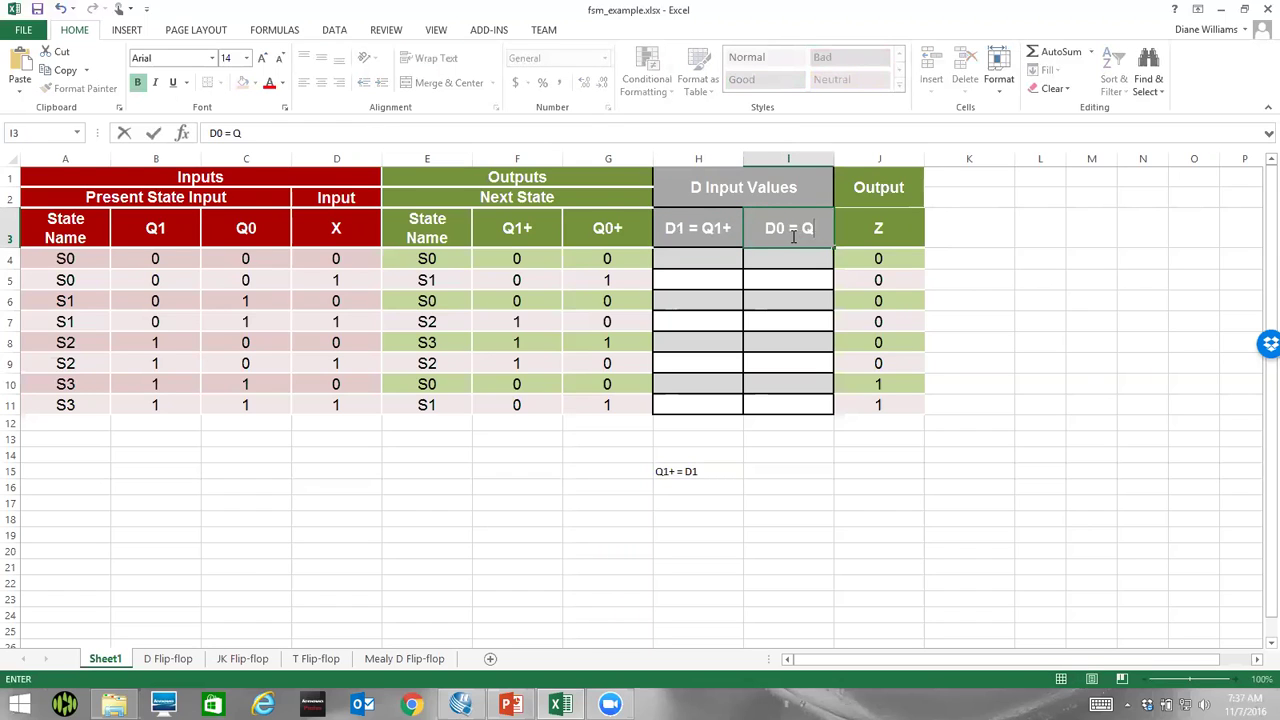
{"action": "type", "text": "0+"}
- Delete the note in cell H15 below the table
{"action": "left_click", "coordinate": [667, 470]}
{"action": "key", "text": "Delete"}
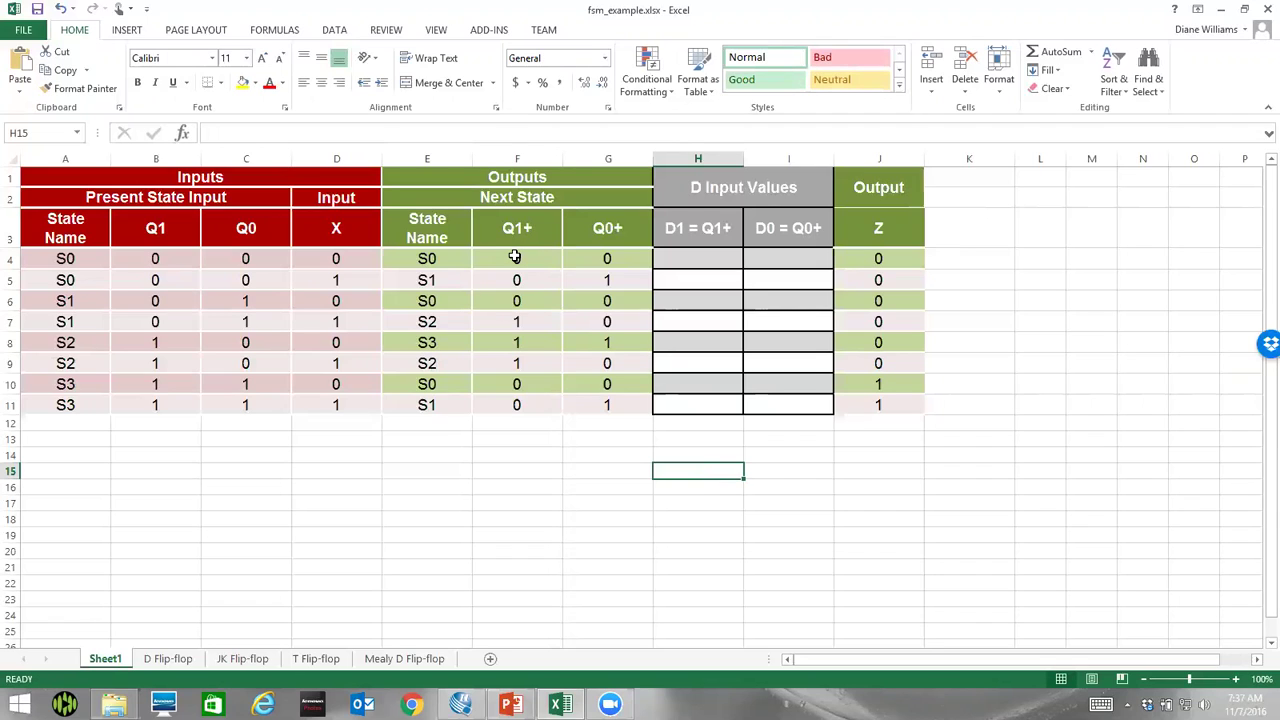
- Copy the Q1+ values in F4:F11 into the D1 column starting at H4
{"action": "left_click_drag", "start_coordinate": [514, 257], "coordinate": [512, 400]}
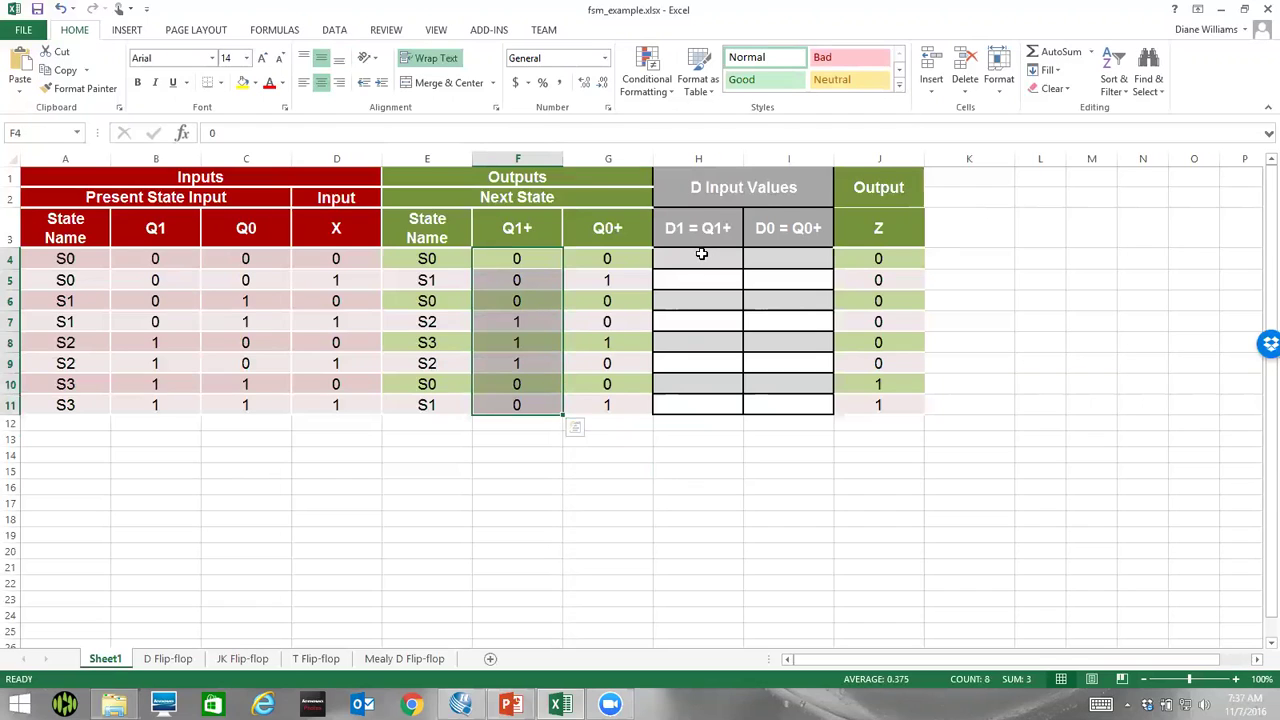
{"action": "left_click", "coordinate": [554, 264]}
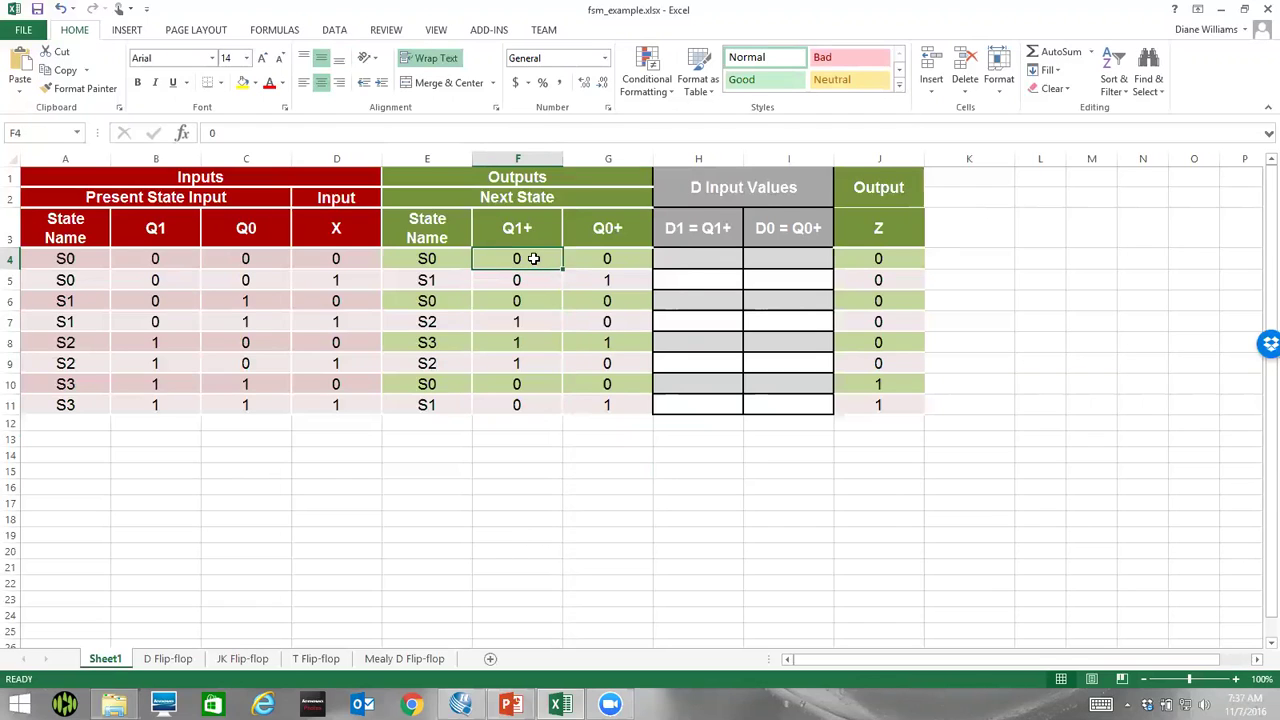
{"action": "left_click_drag", "start_coordinate": [533, 258], "coordinate": [523, 404]}
{"action": "key", "text": "ctrl+c"}
{"action": "left_click", "coordinate": [680, 261]}
{"action": "key", "text": "ctrl+v"}
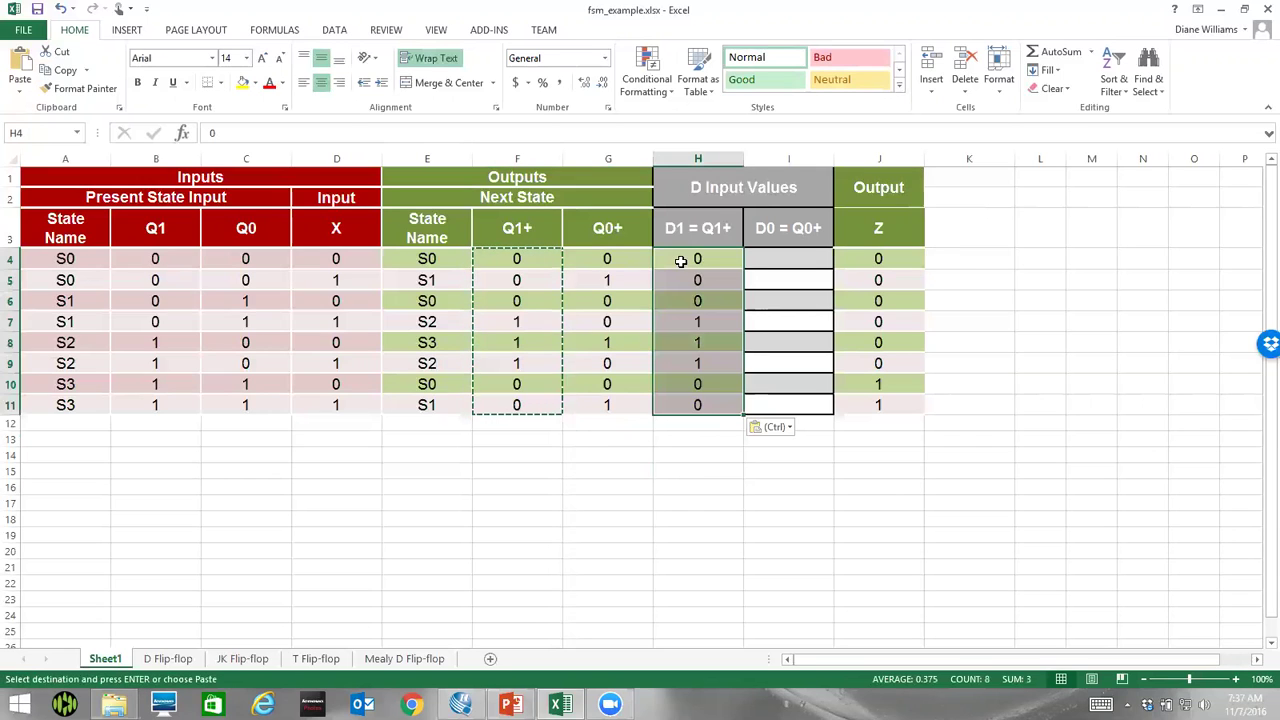
{"action": "left_click", "coordinate": [673, 303]}
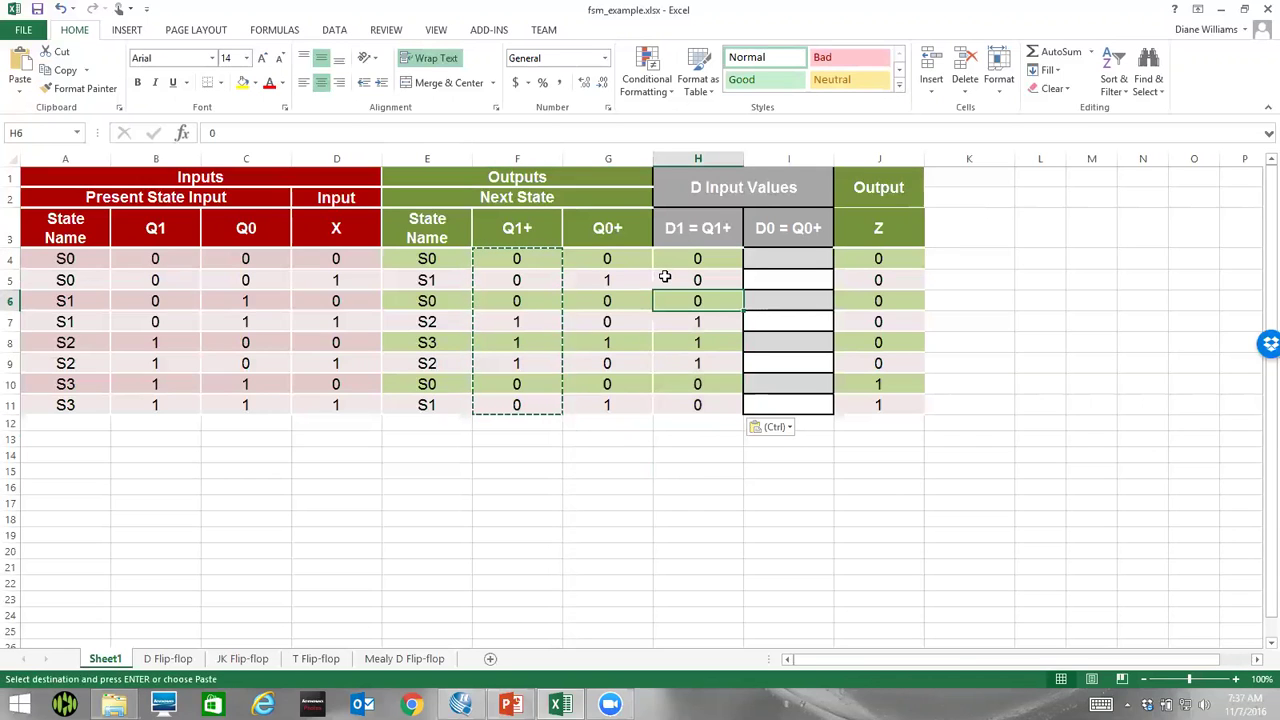
- Copy the Q0+ values in G4:G11 into the D0 column starting at I4
{"action": "left_click_drag", "start_coordinate": [607, 258], "coordinate": [610, 405]}
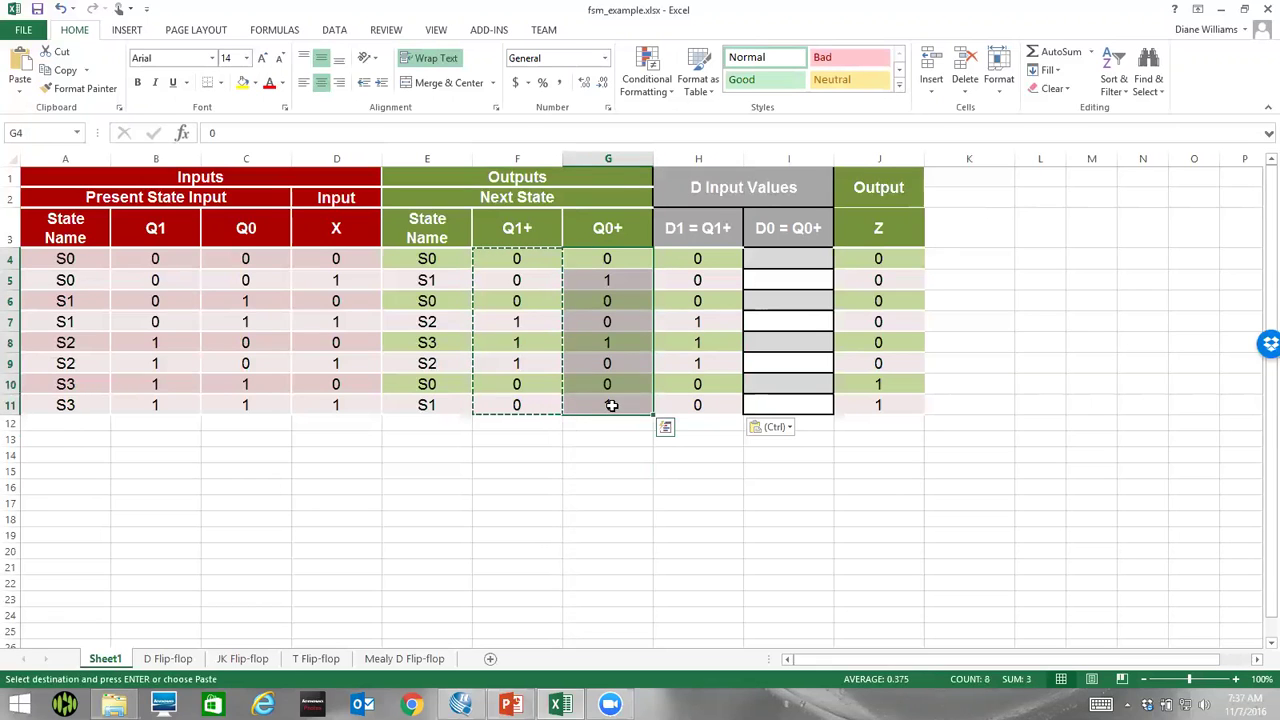
{"action": "key", "text": "ctrl+c"}
{"action": "left_click", "coordinate": [790, 280]}
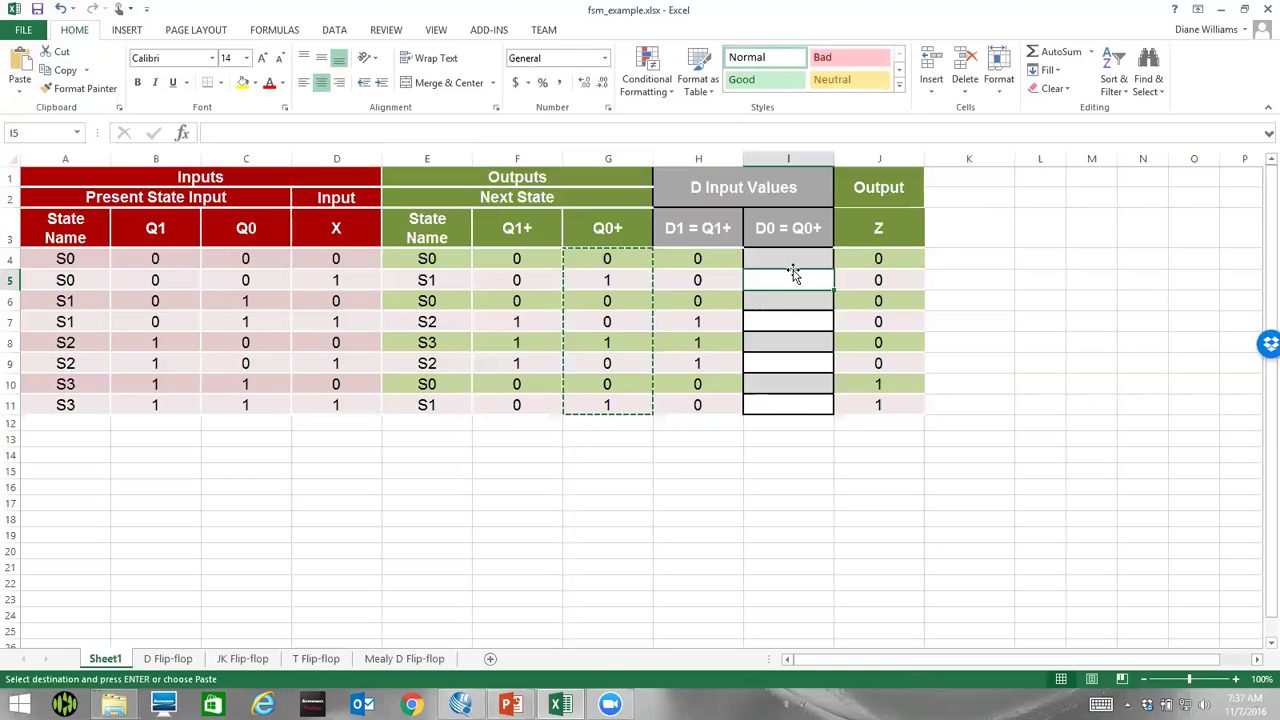
{"action": "left_click", "coordinate": [790, 260]}
{"action": "key", "text": "ctrl+v"}
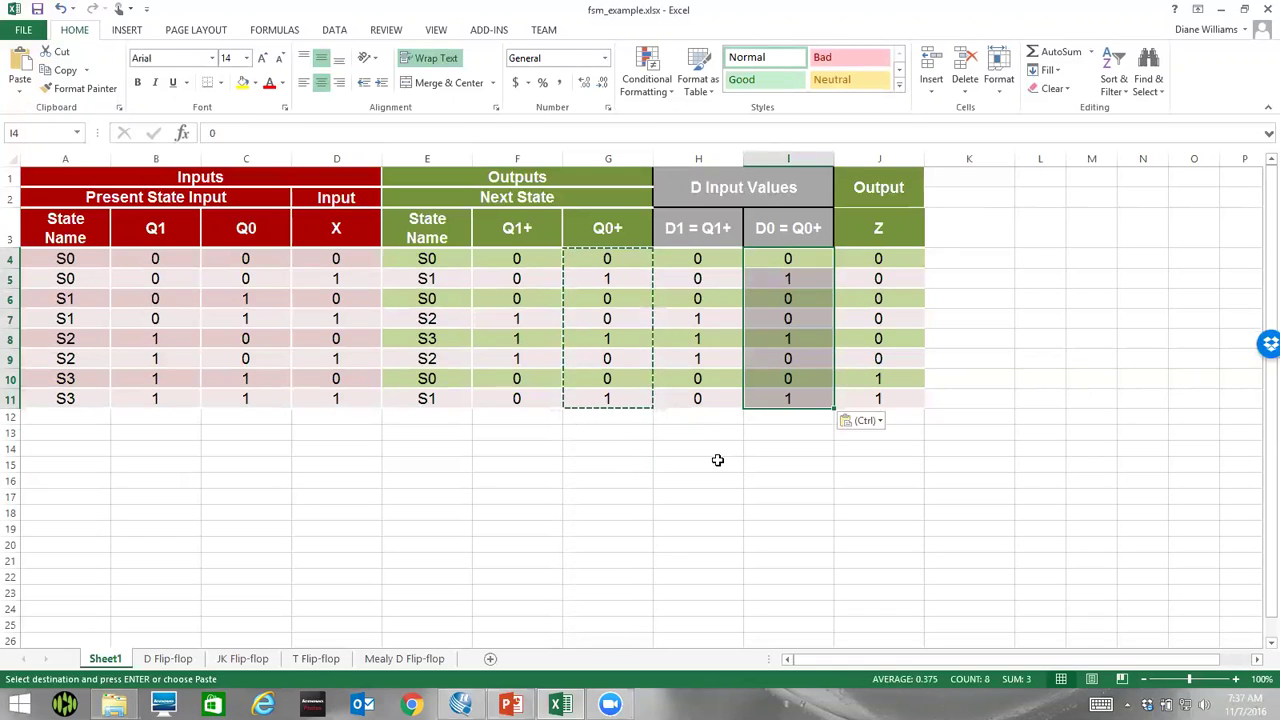
- Undo both pastes in the D1 and D0 columns and clear the pending copy selection
{"action": "key", "text": "ctrl+z"}
{"action": "key", "text": "ctrl+z"}
{"action": "left_click", "coordinate": [523, 260]}
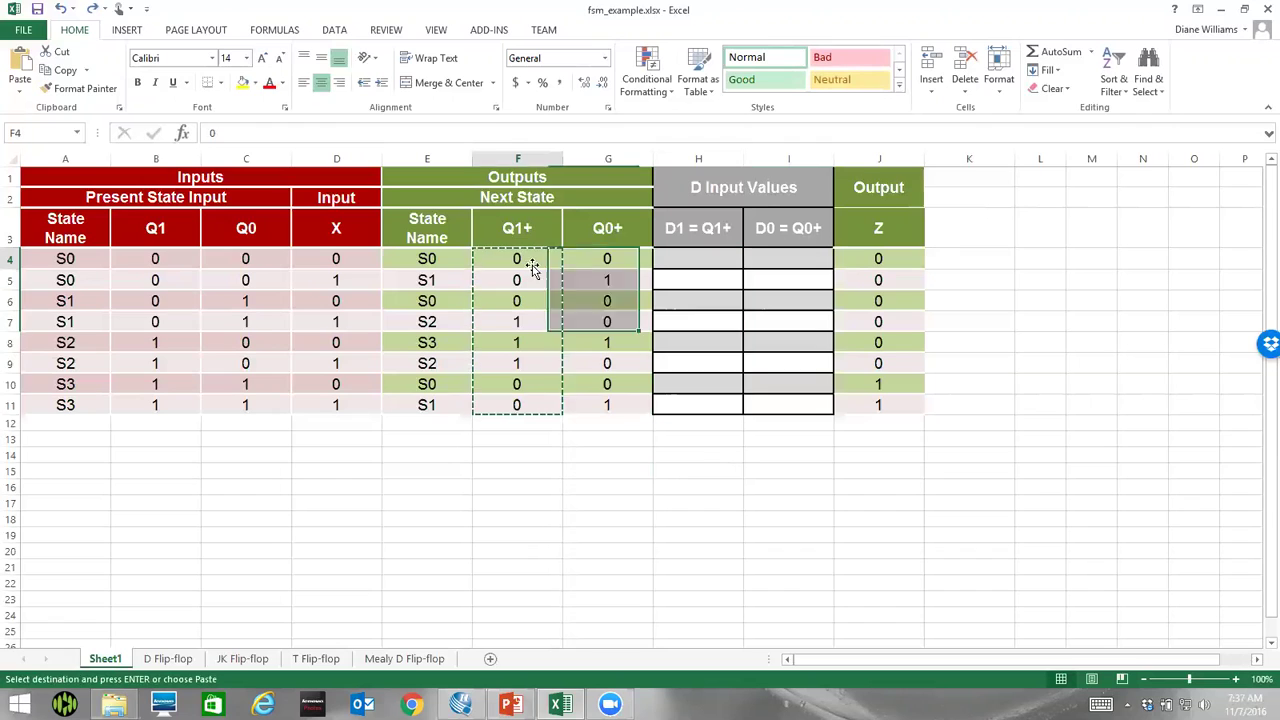
{"action": "key", "text": "Escape"}
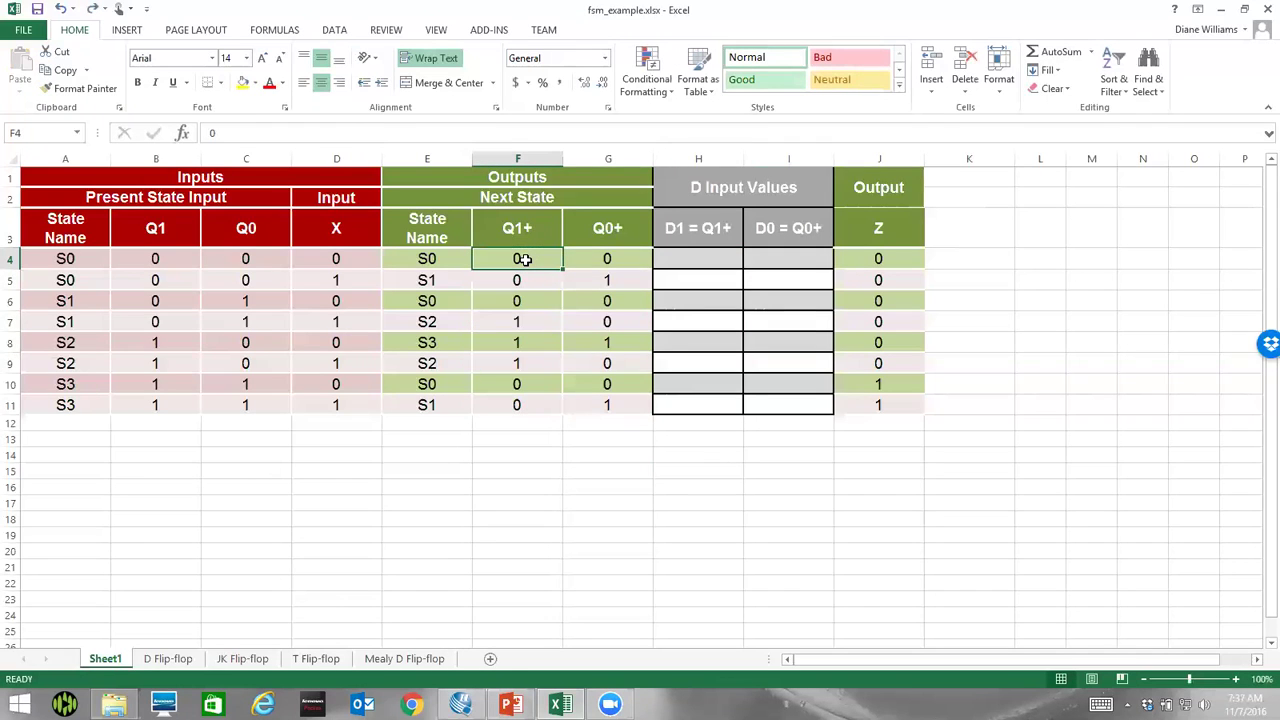
- Enter 0 in D1 cells H4, H5 and H6, matching the Q1+ values in the same rows
{"action": "left_click", "coordinate": [684, 256]}
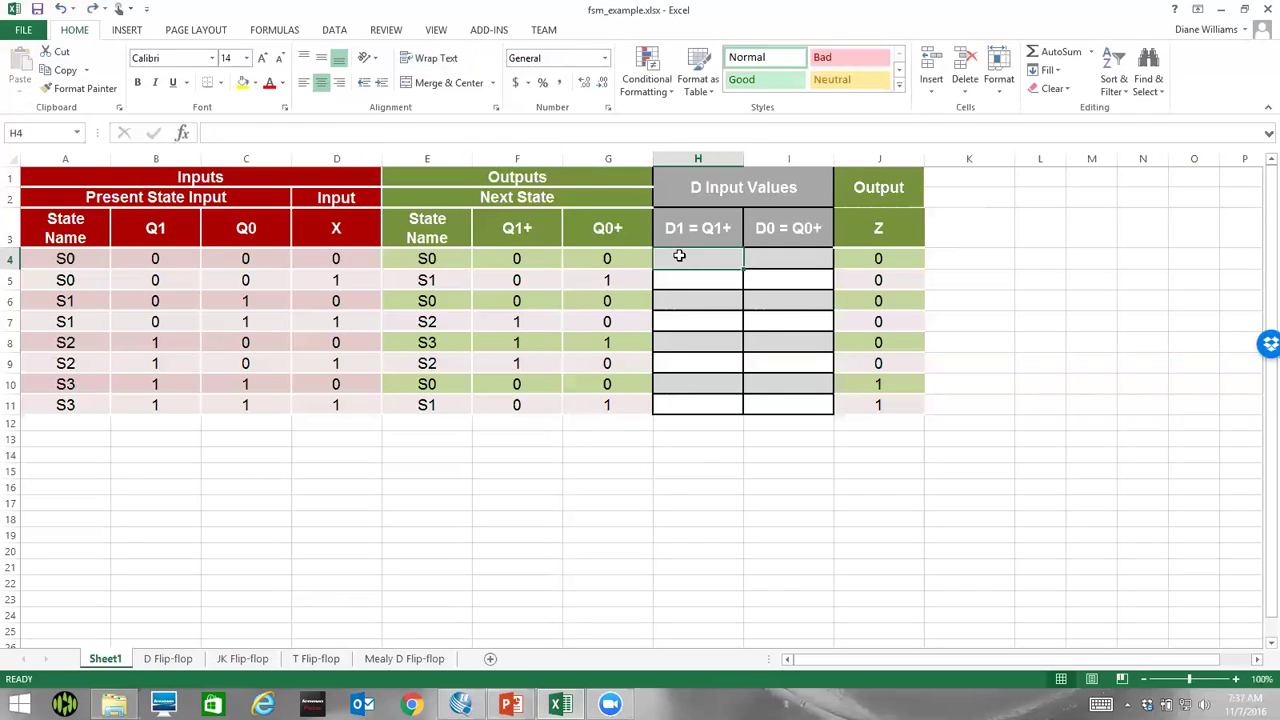
{"action": "left_click", "coordinate": [526, 260]}
{"action": "left_click", "coordinate": [680, 258]}
{"action": "type", "text": "0"}
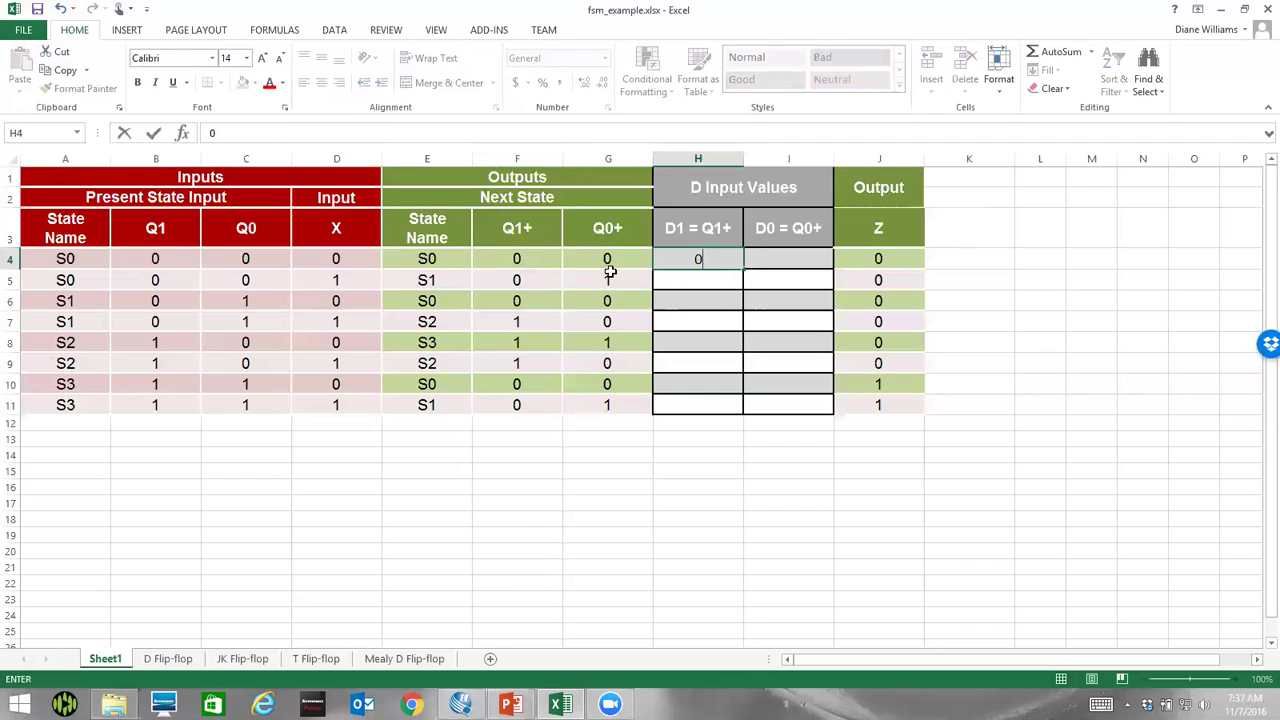
{"action": "left_click", "coordinate": [519, 281]}
{"action": "left_click", "coordinate": [691, 282]}
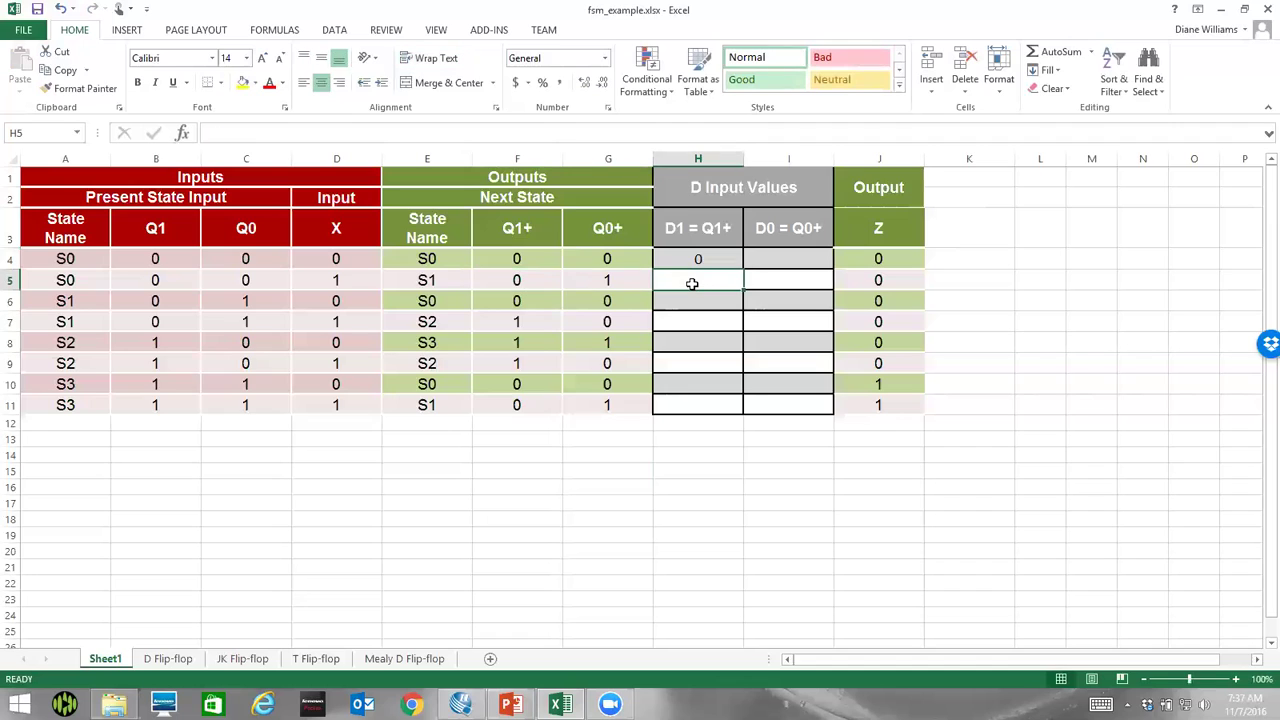
{"action": "type", "text": "0"}
{"action": "left_click", "coordinate": [543, 296]}
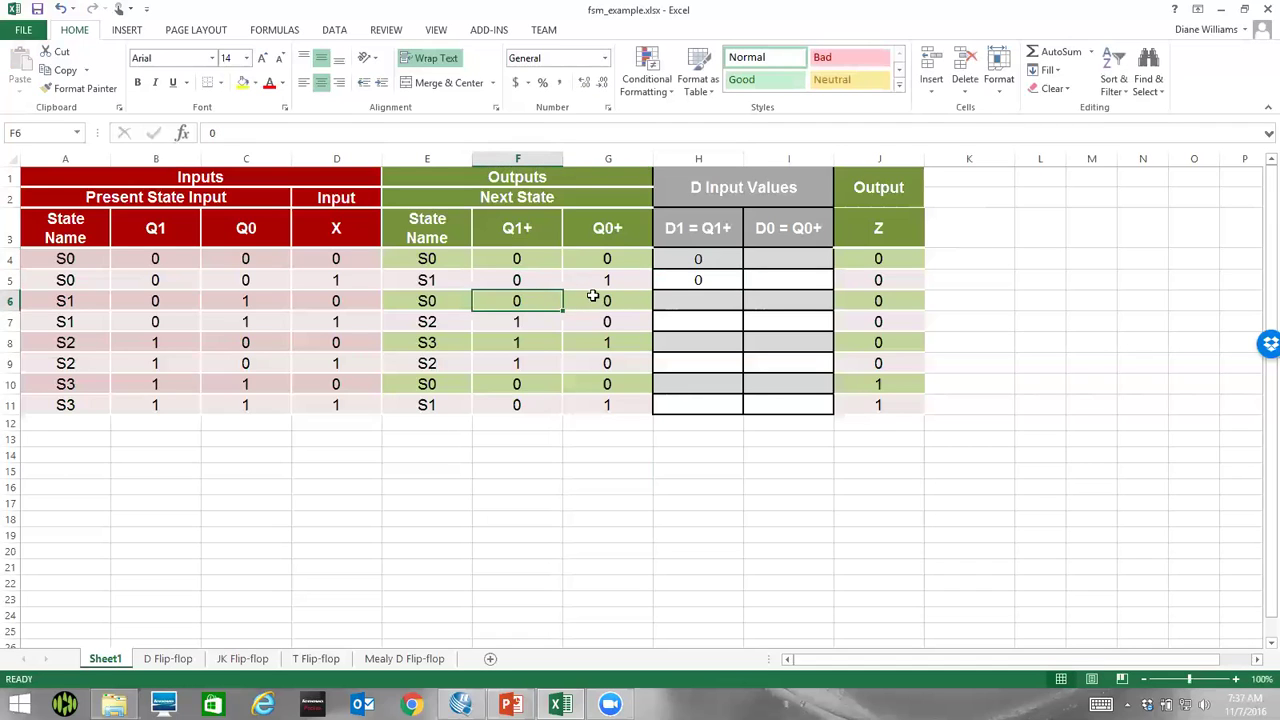
{"action": "left_click", "coordinate": [684, 297]}
{"action": "type", "text": "0"}
- Enter 1 in D1 cells H7, H8 and H9, matching the Q1+ values in the same rows
{"action": "left_click", "coordinate": [549, 322]}
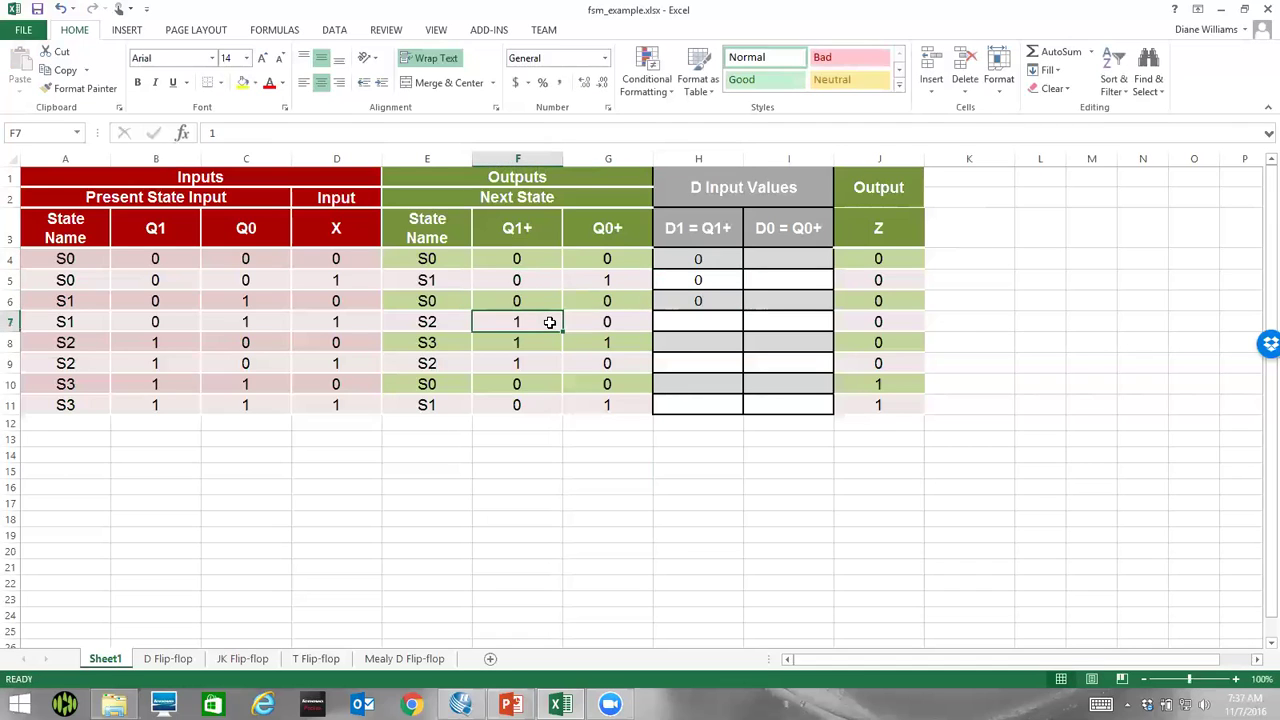
{"action": "left_click", "coordinate": [676, 322]}
{"action": "type", "text": "1"}
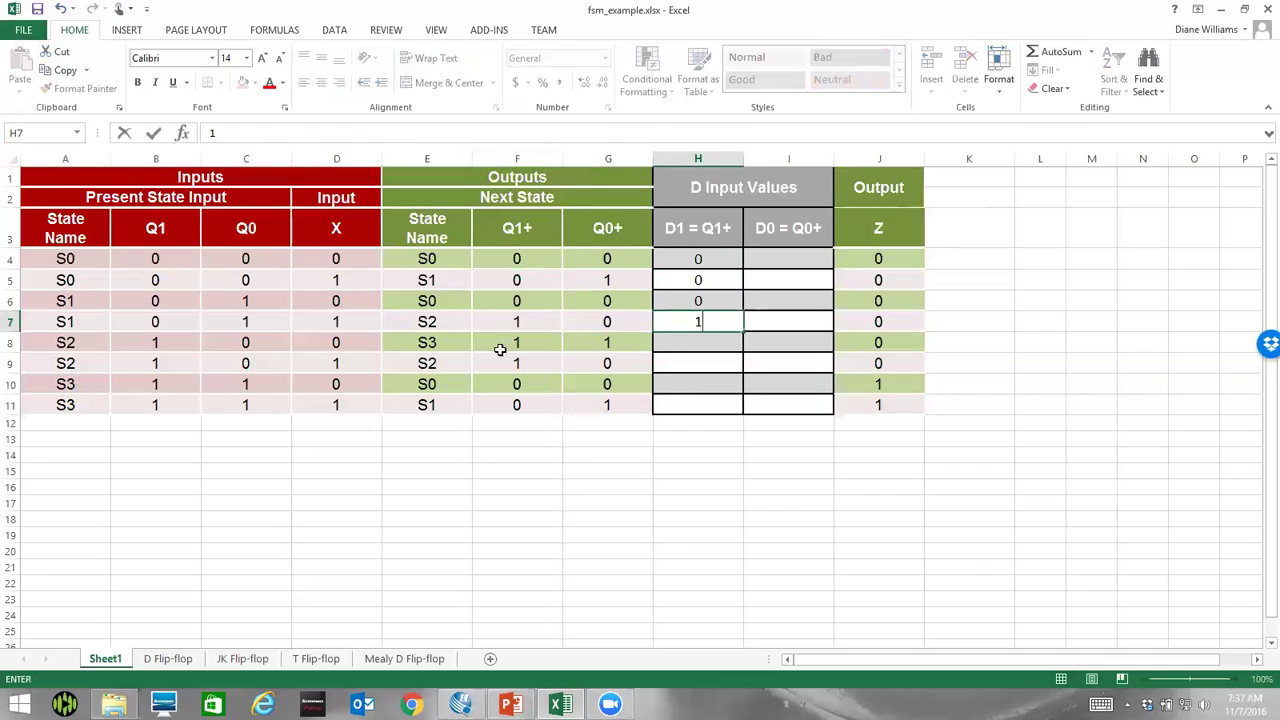
{"action": "left_click", "coordinate": [510, 342]}
{"action": "left_click", "coordinate": [692, 340]}
{"action": "type", "text": "1"}
{"action": "left_click", "coordinate": [687, 359]}
{"action": "type", "text": "1"}
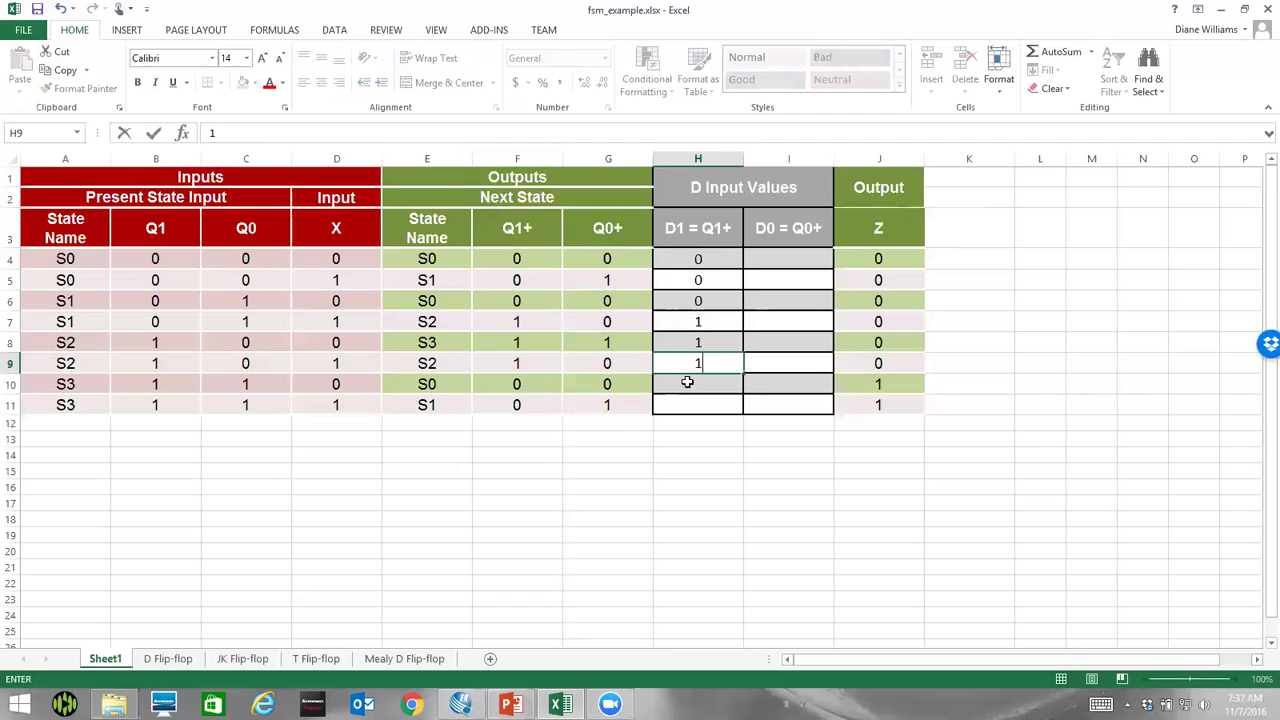
- Complete the D1 column by entering 0 in cells H10 and H11
{"action": "left_click", "coordinate": [686, 381]}
{"action": "type", "text": "0"}
{"action": "key", "text": "Return"}
{"action": "type", "text": "0"}
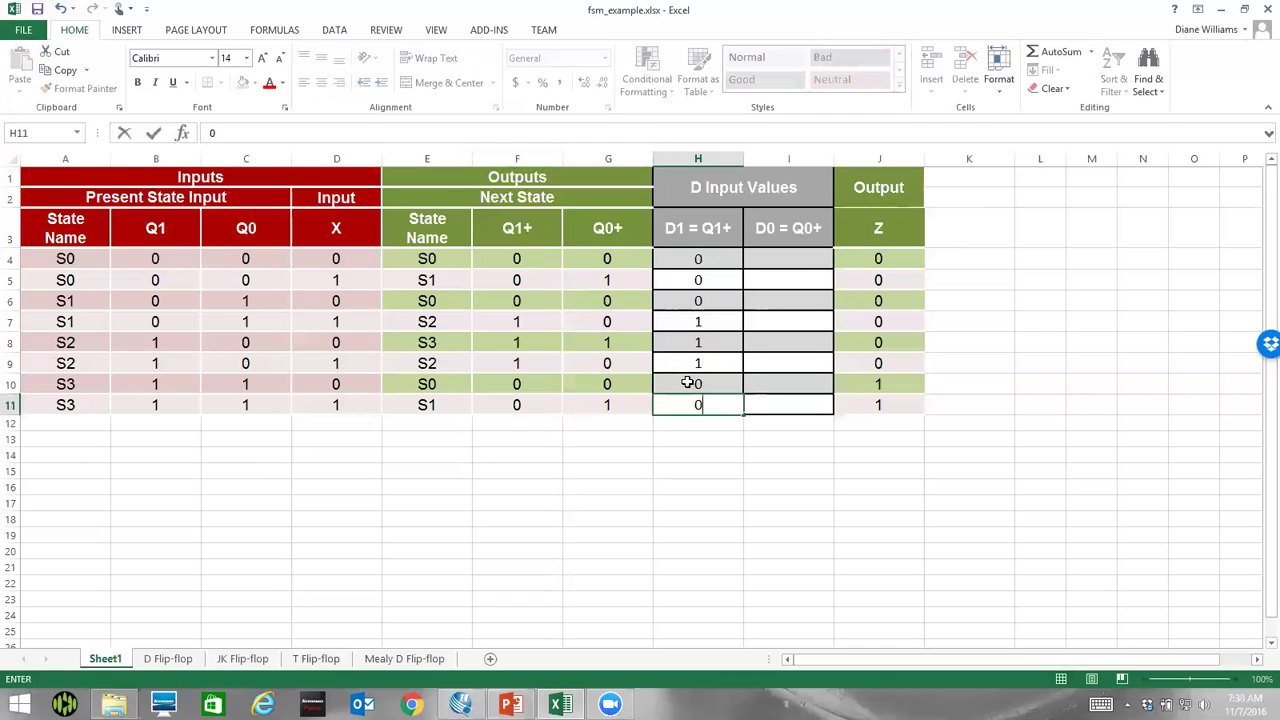
{"action": "left_click", "coordinate": [706, 505]}
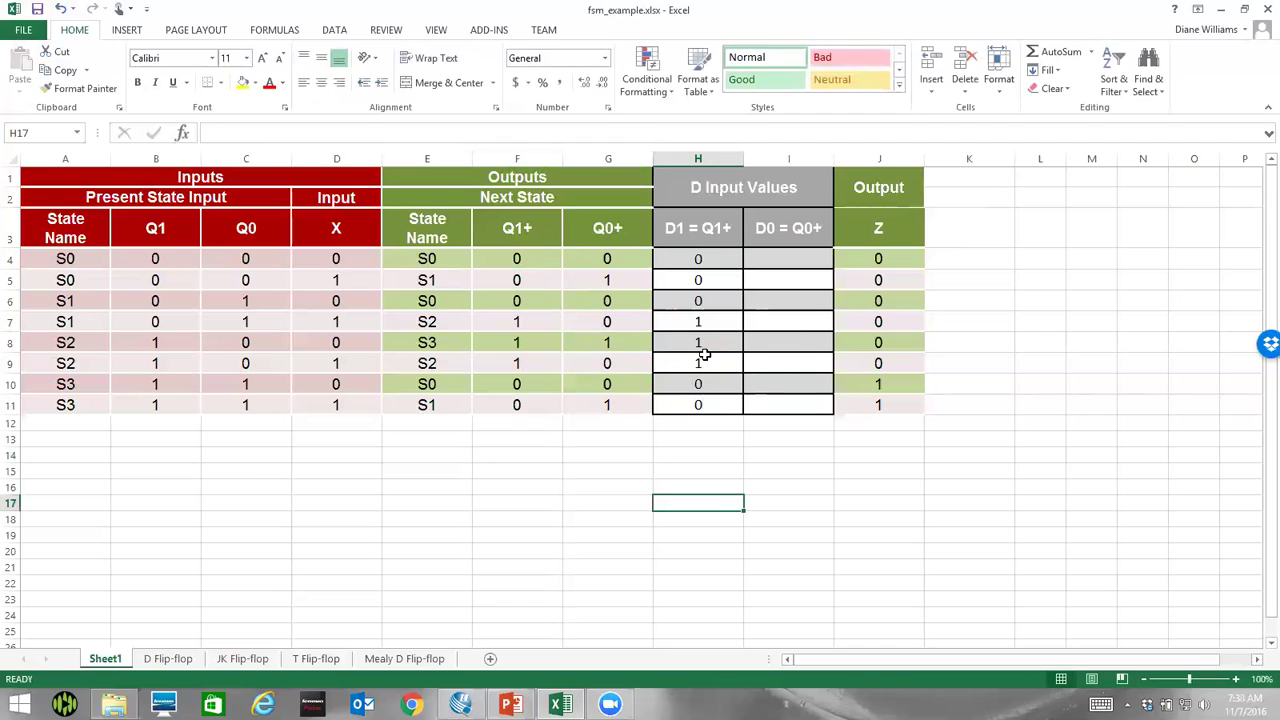
- Enter 0 in I4 and 1 in I5 of the D0 column, matching the Q0+ values in the same rows
{"action": "left_click", "coordinate": [622, 258]}
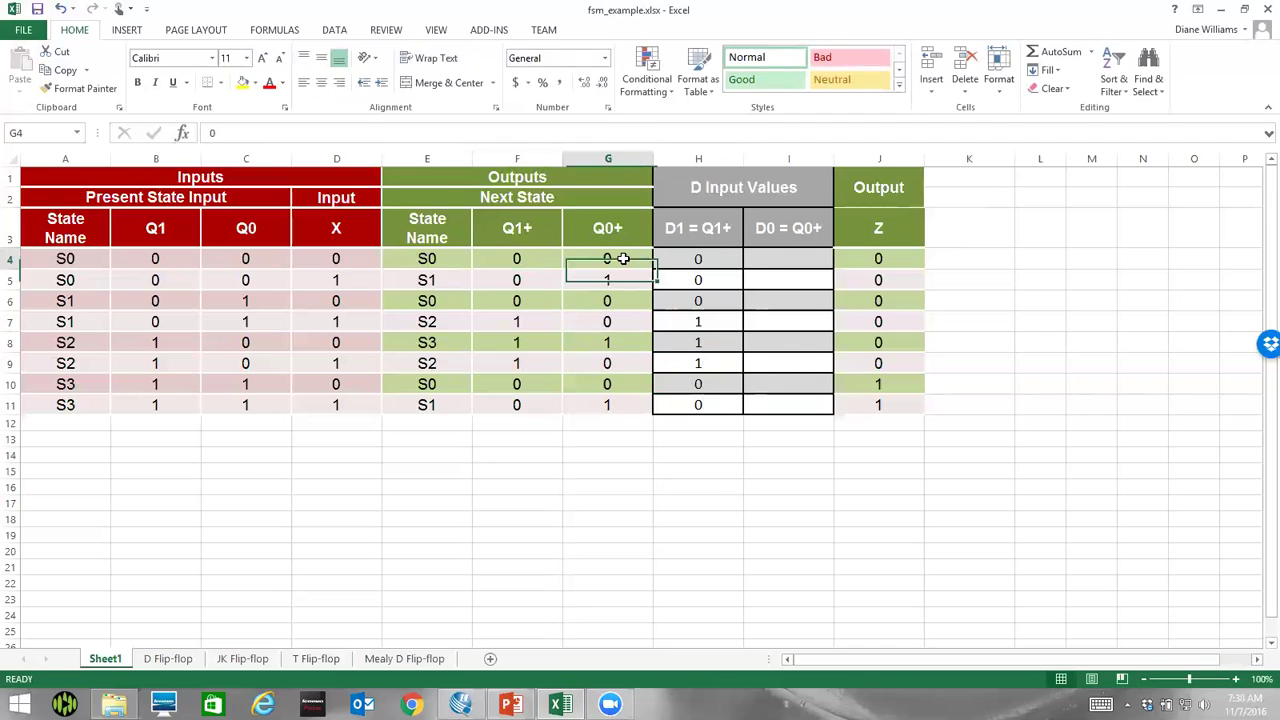
{"action": "left_click", "coordinate": [787, 259]}
{"action": "type", "text": "0"}
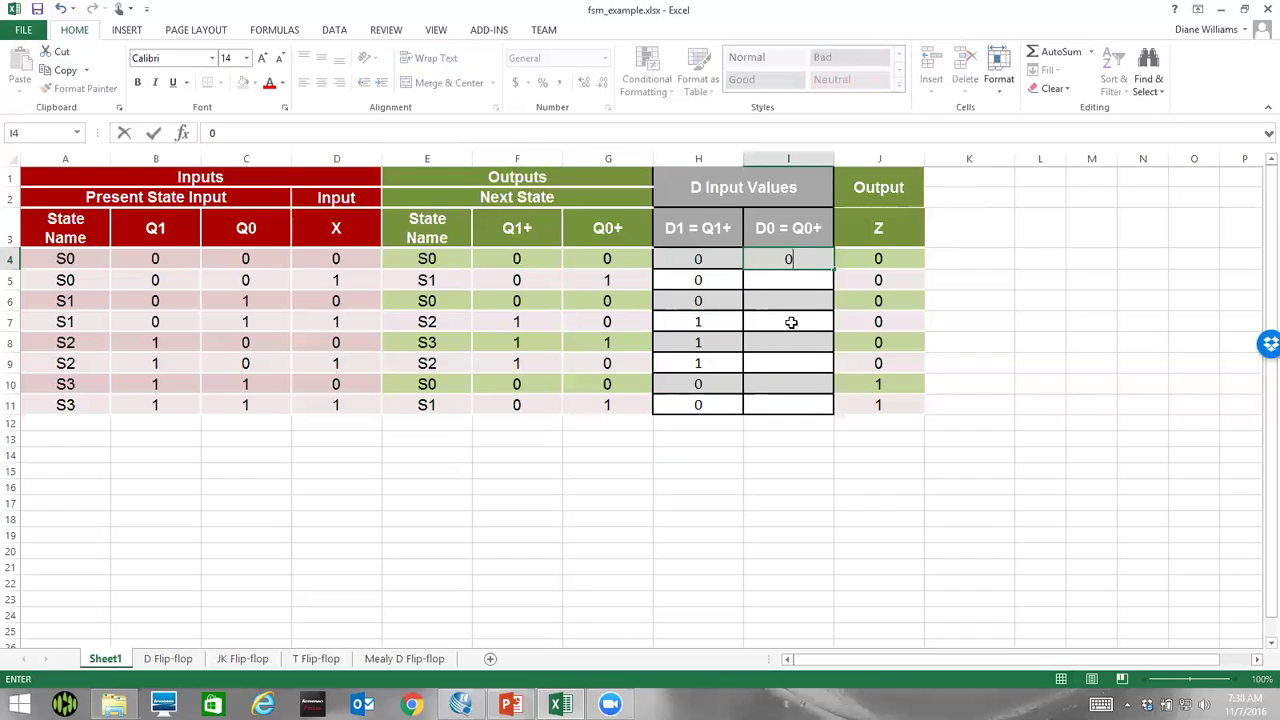
{"action": "key", "text": "Return"}
{"action": "left_click", "coordinate": [640, 283]}
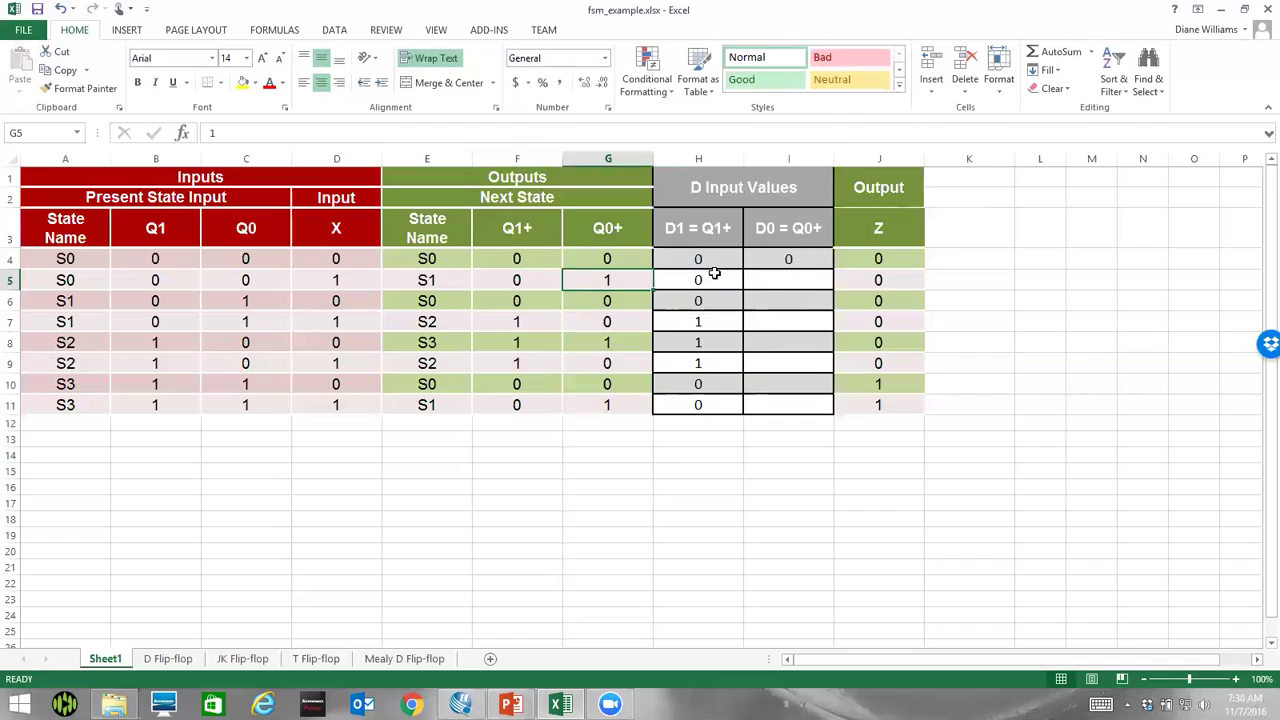
{"action": "left_click", "coordinate": [816, 282]}
{"action": "type", "text": "1"}
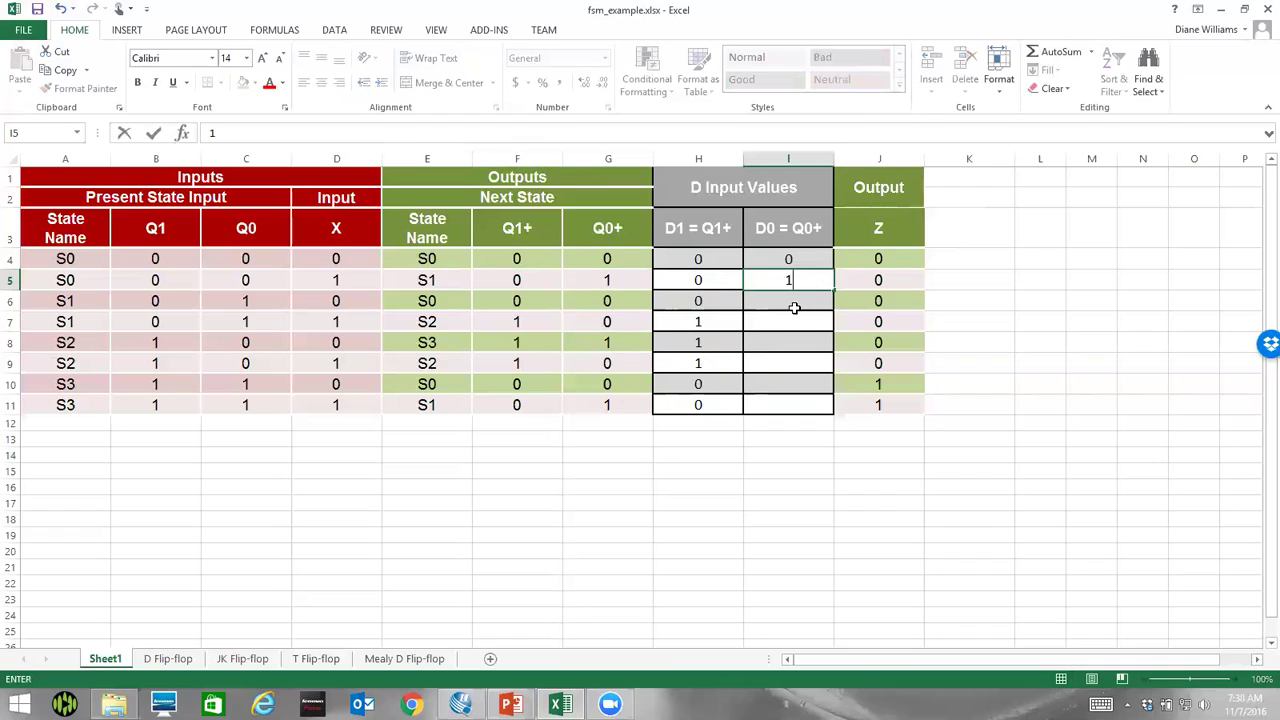
{"action": "key", "text": "Return"}
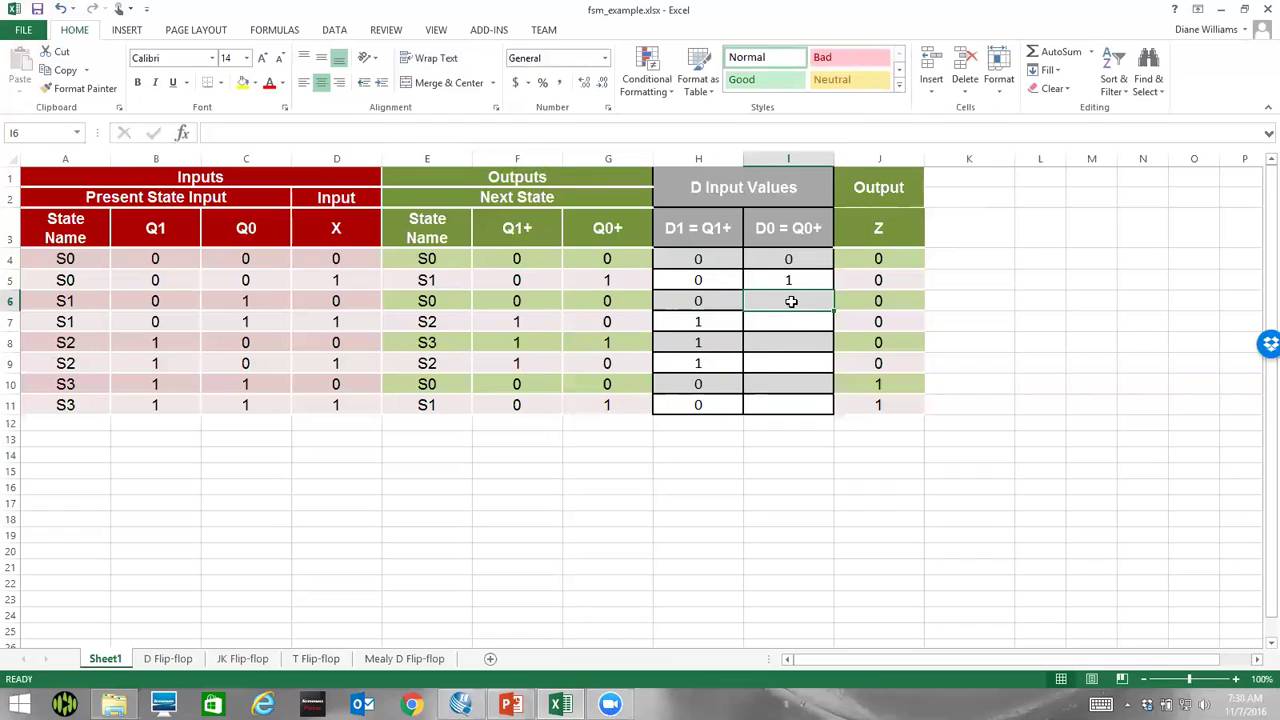
- Continue the D0 column with 0 in I6, 0 in I7 and 1 in I8
{"action": "type", "text": "0"}
{"action": "key", "text": "Return"}
{"action": "type", "text": "0"}
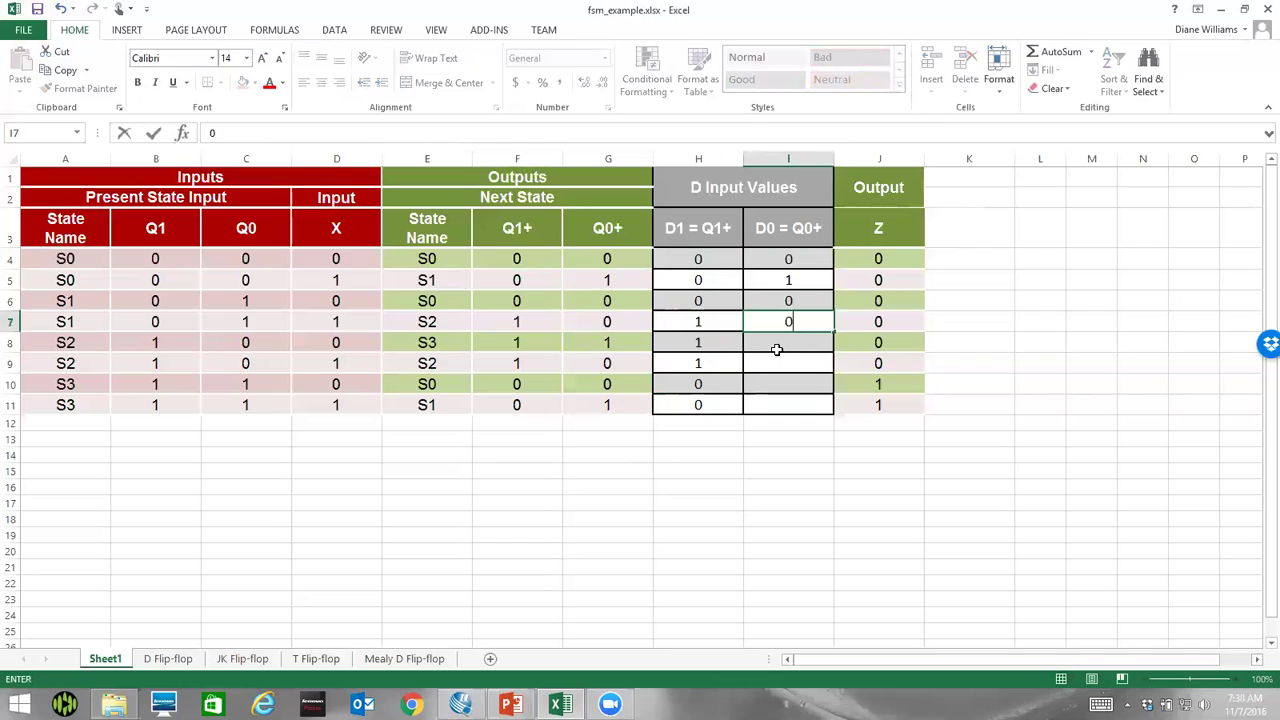
{"action": "key", "text": "Return"}
{"action": "type", "text": "1"}
{"action": "key", "text": "Return"}
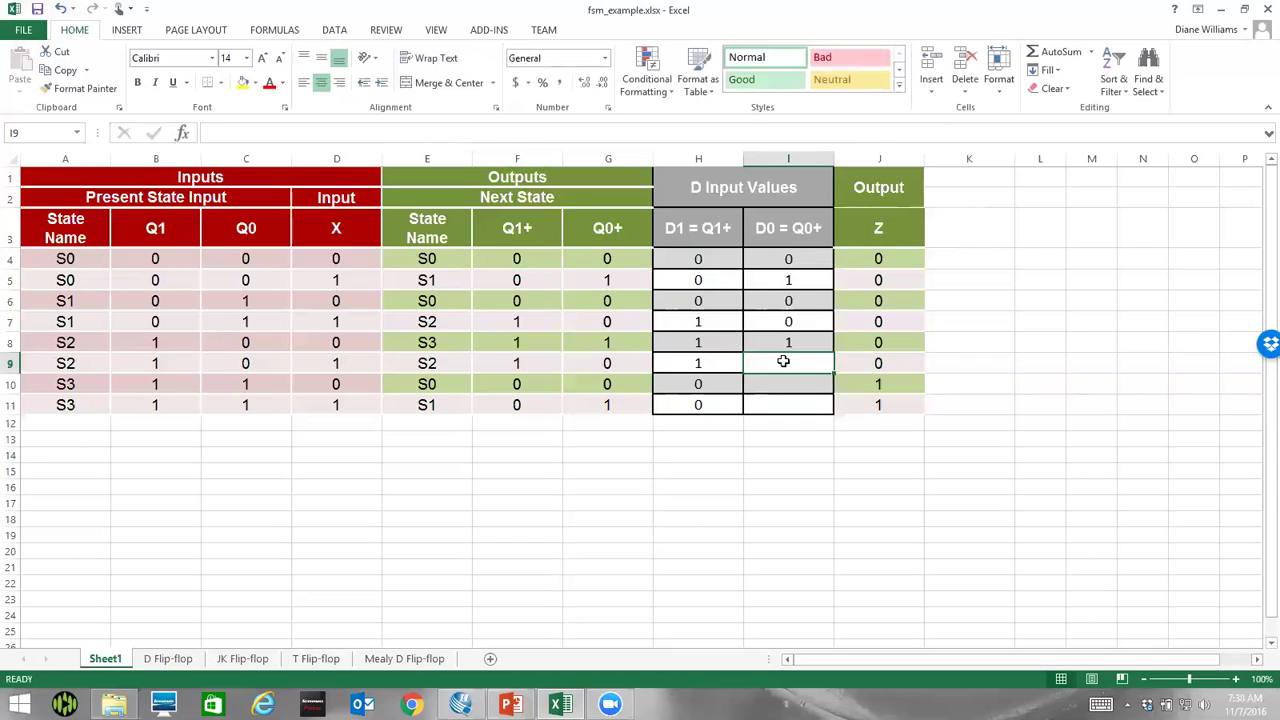
- Complete the D0 column with 0 in I9, 0 in I10 and 1 in I11, matching the Q0+ values
{"action": "type", "text": "0"}
{"action": "key", "text": "Return"}
{"action": "type", "text": "0"}
{"action": "key", "text": "Return"}
{"action": "type", "text": "1"}
{"action": "key", "text": "Return"}
{"action": "left_click", "coordinate": [777, 440]}
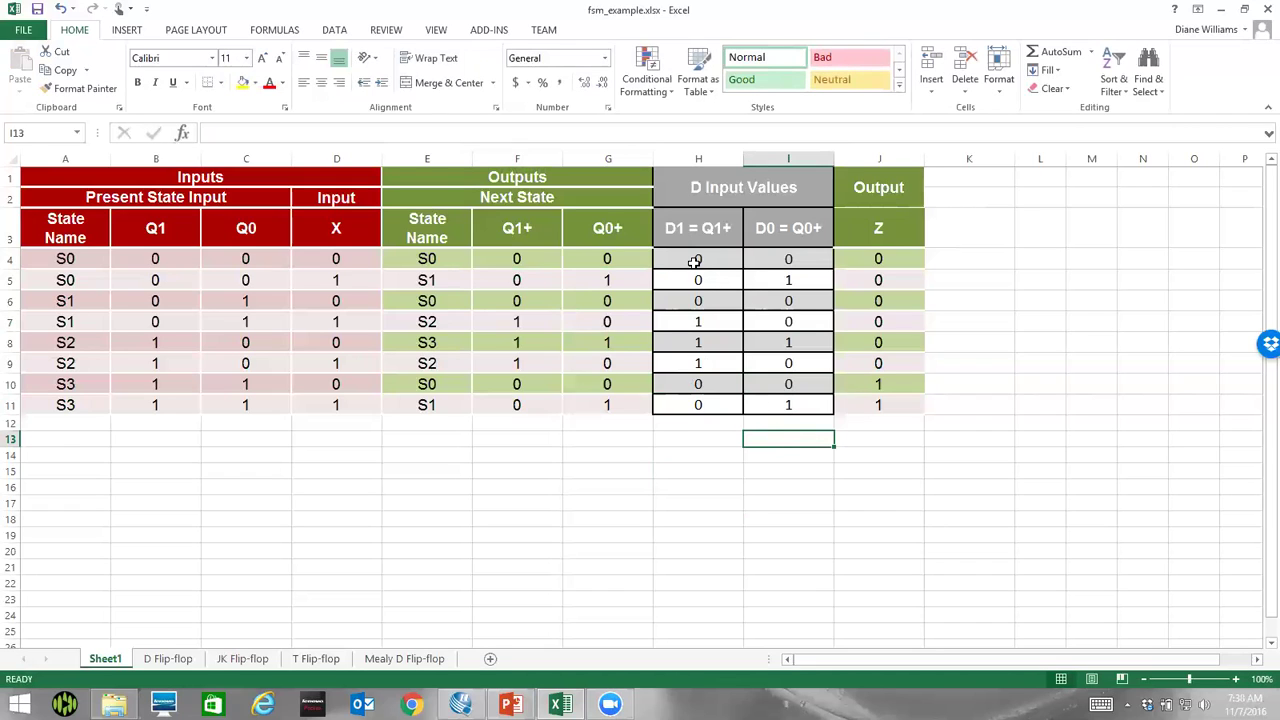
{"action": "left_click_drag", "start_coordinate": [666, 258], "coordinate": [684, 400]}
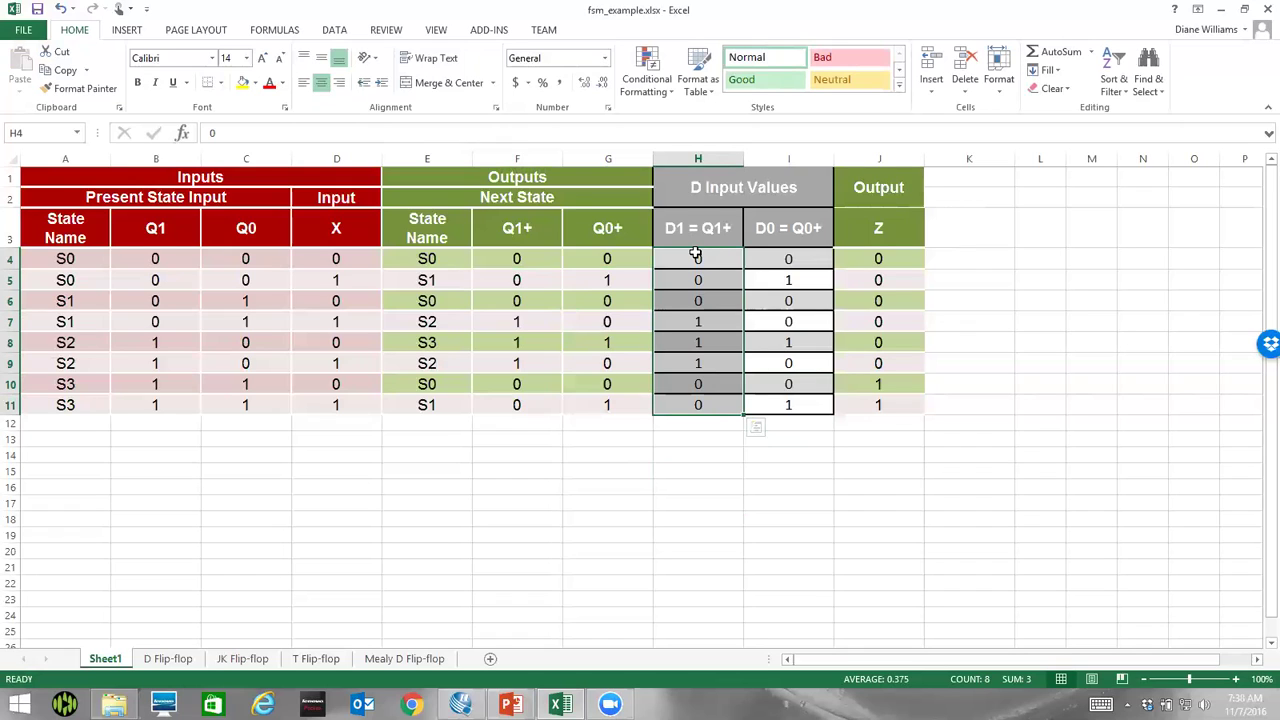
{"action": "left_click_drag", "start_coordinate": [680, 258], "coordinate": [690, 401]}
{"action": "left_click_drag", "start_coordinate": [157, 256], "coordinate": [329, 399]}
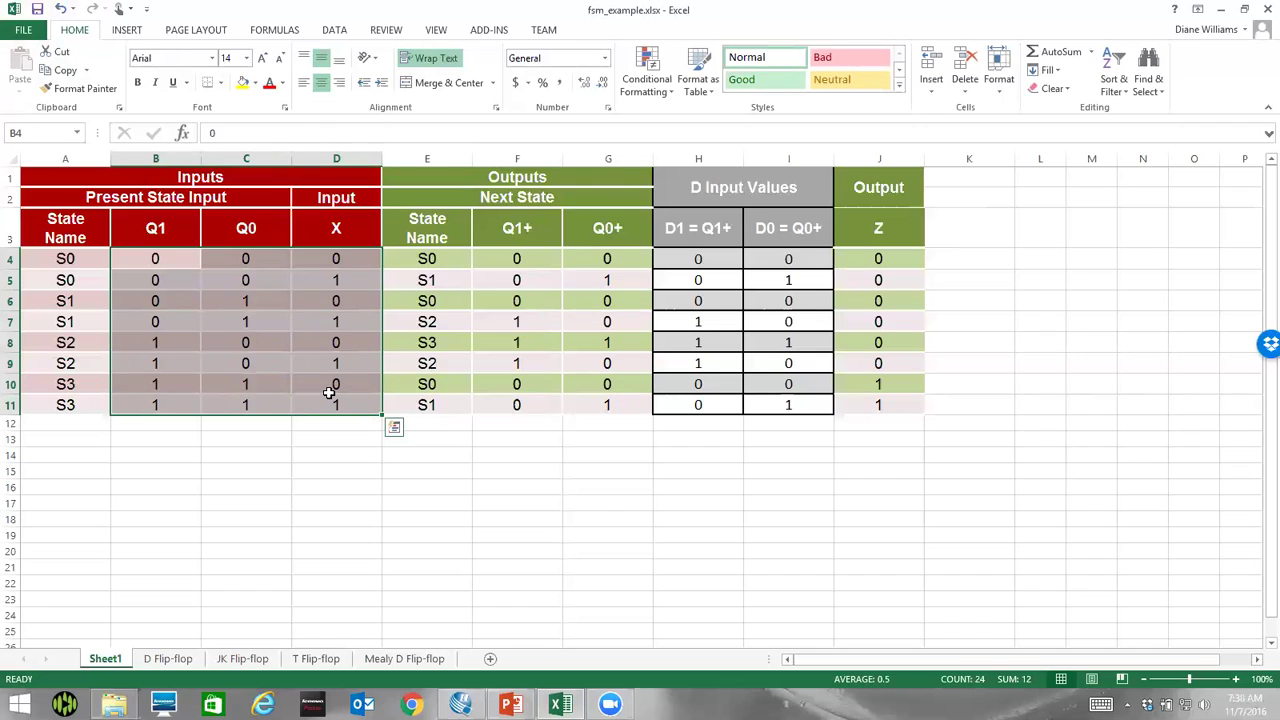
{"action": "left_click", "coordinate": [689, 257]}
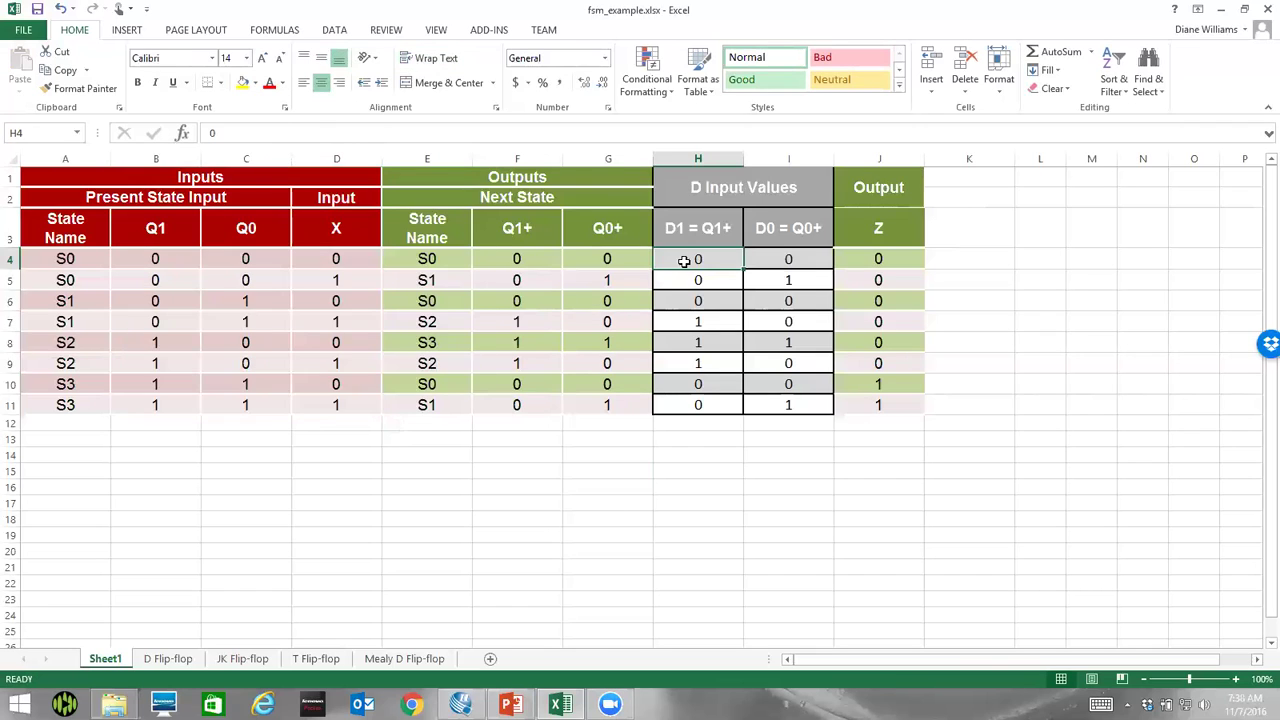
- Copy the D1 Karnaugh map in L12:P15 of the D Flip-flop sheet and paste it at M14 of Sheet1
{"action": "left_click", "coordinate": [168, 659]}
{"action": "scroll", "coordinate": [722, 447], "scroll_direction": "down", "scroll_amount": 1}
{"action": "scroll", "coordinate": [715, 445], "scroll_direction": "up", "scroll_amount": 1}
{"action": "left_click_drag", "start_coordinate": [706, 432], "coordinate": [986, 512]}
{"action": "key", "text": "ctrl+c"}
{"action": "left_click", "coordinate": [105, 658]}
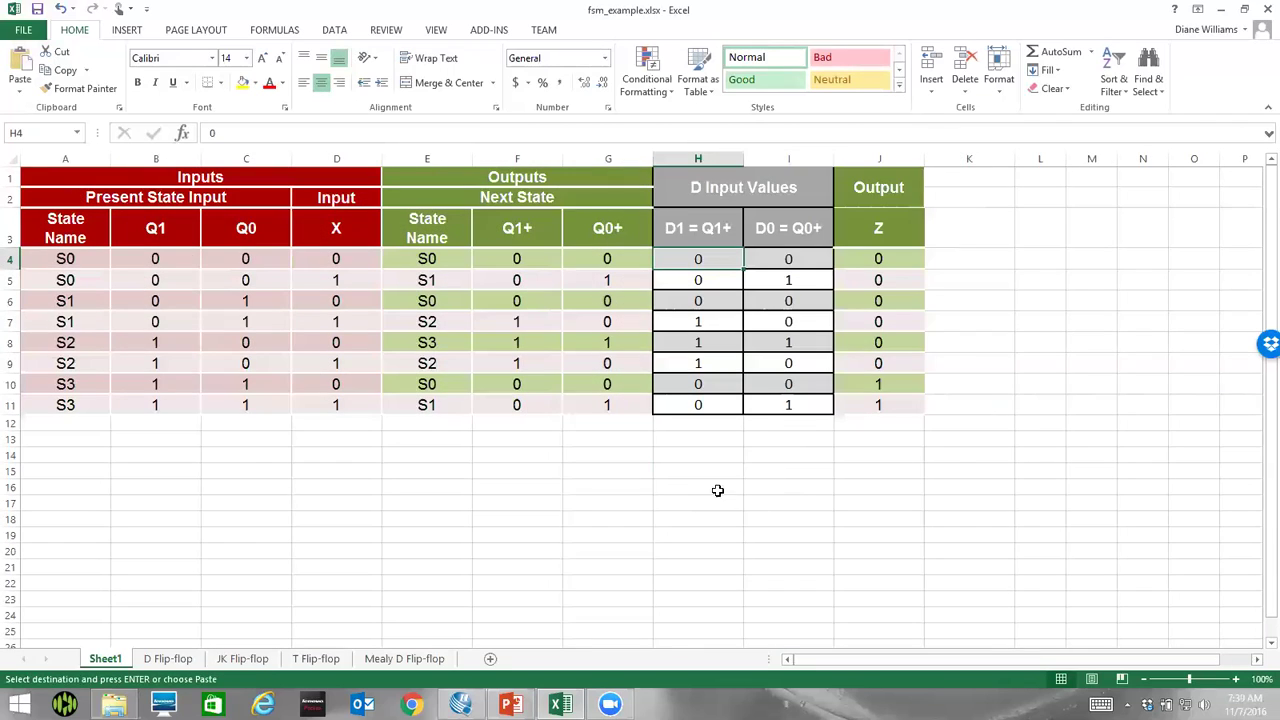
{"action": "left_click", "coordinate": [1098, 453]}
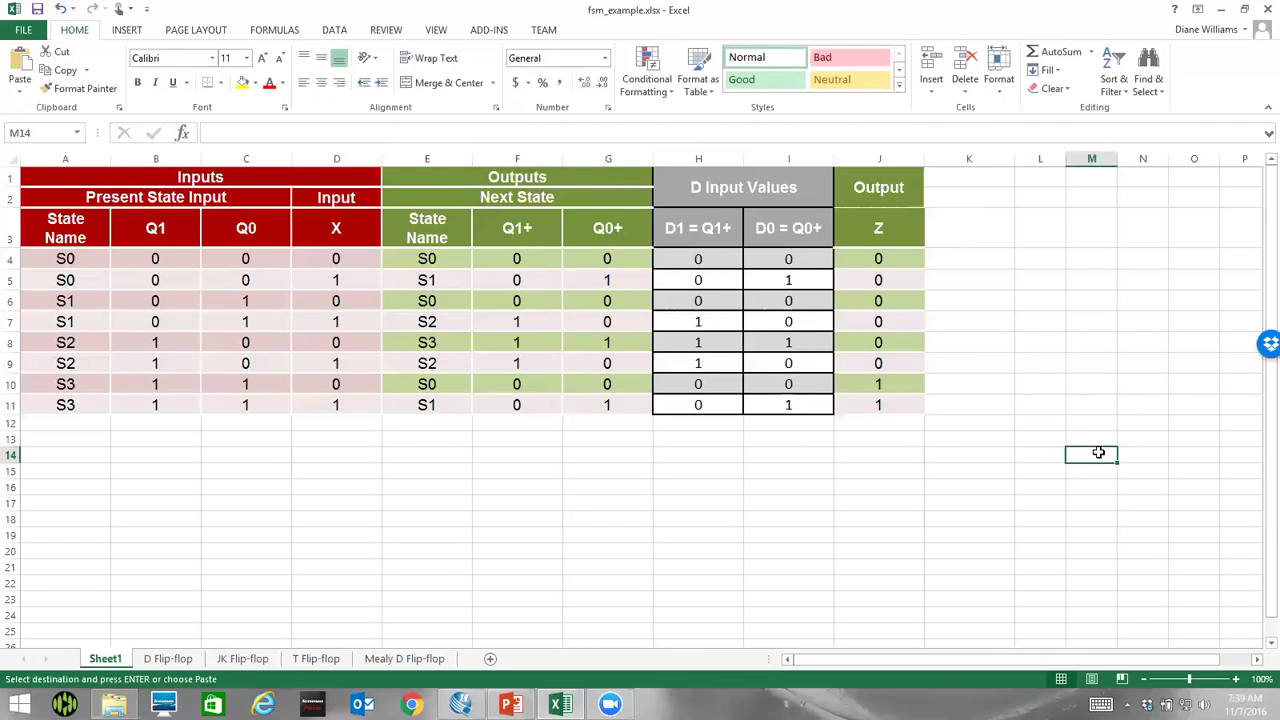
{"action": "key", "text": "ctrl+v"}
- Dismiss the paste options and undo the Karnaugh map paste on Sheet1
{"action": "scroll", "coordinate": [1105, 480], "scroll_direction": "down", "scroll_amount": 2}
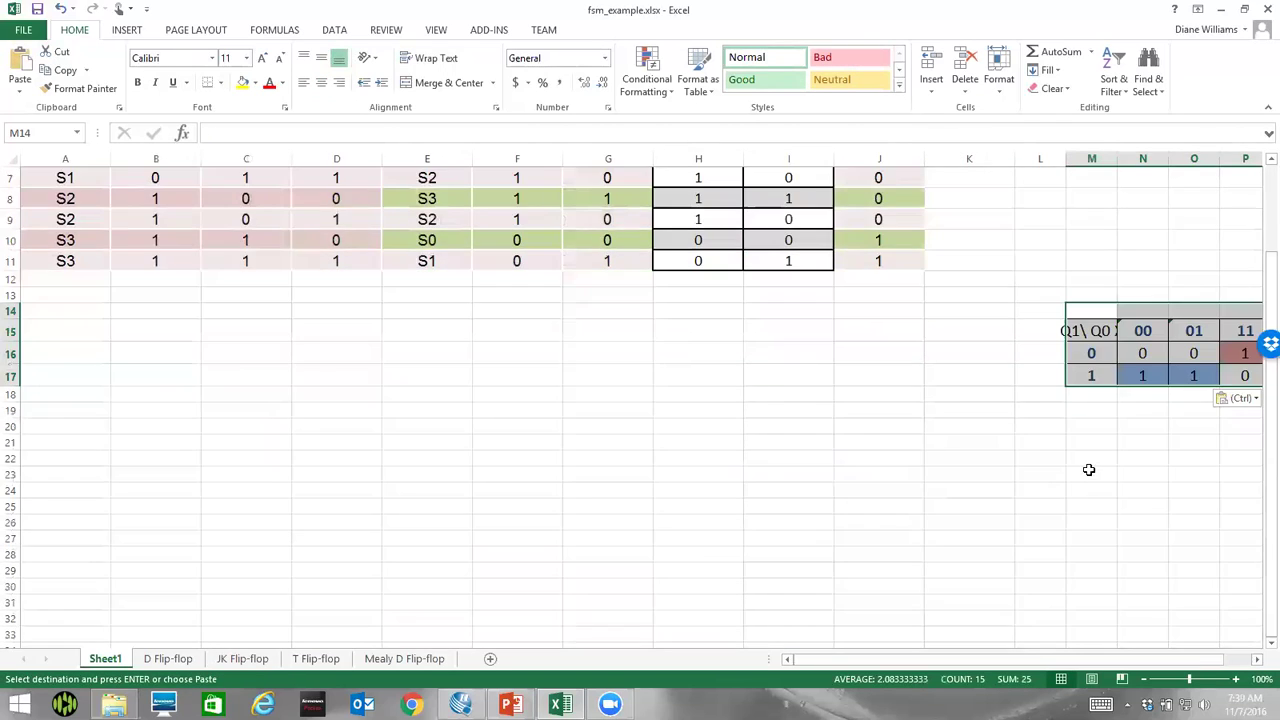
{"action": "scroll", "coordinate": [1085, 450], "scroll_direction": "up", "scroll_amount": 1}
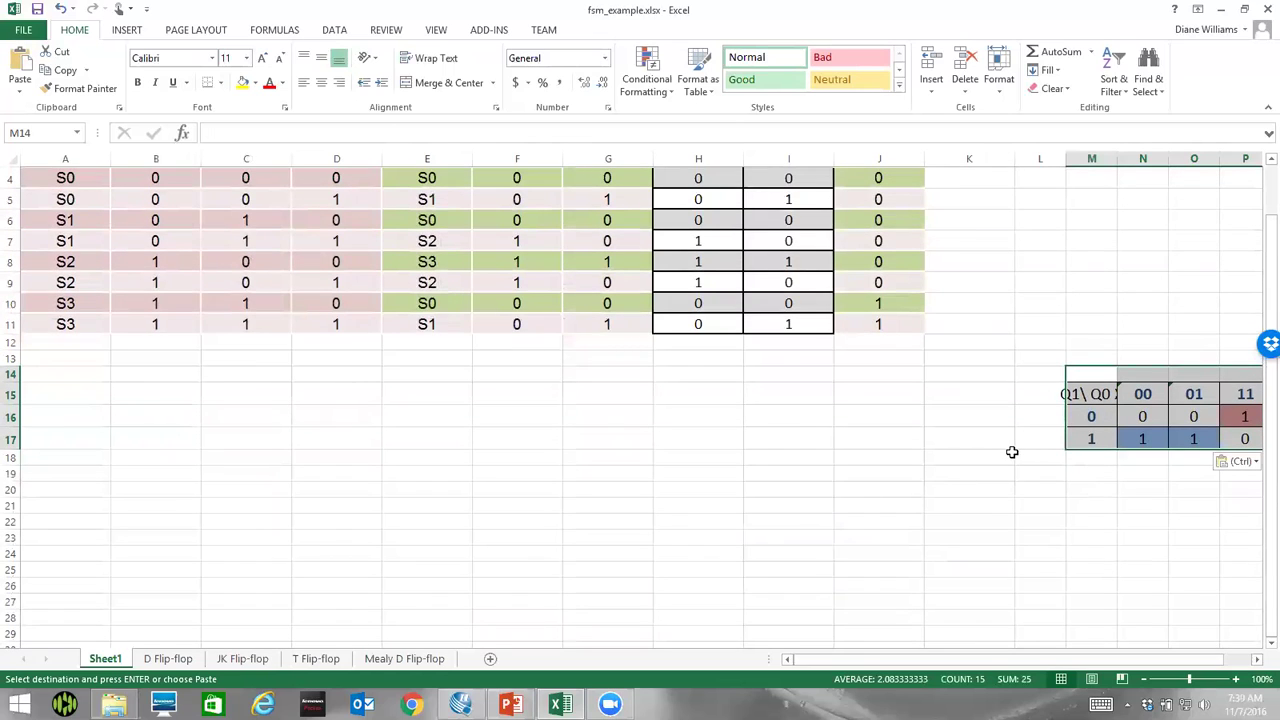
{"action": "key", "text": "ctrl"}
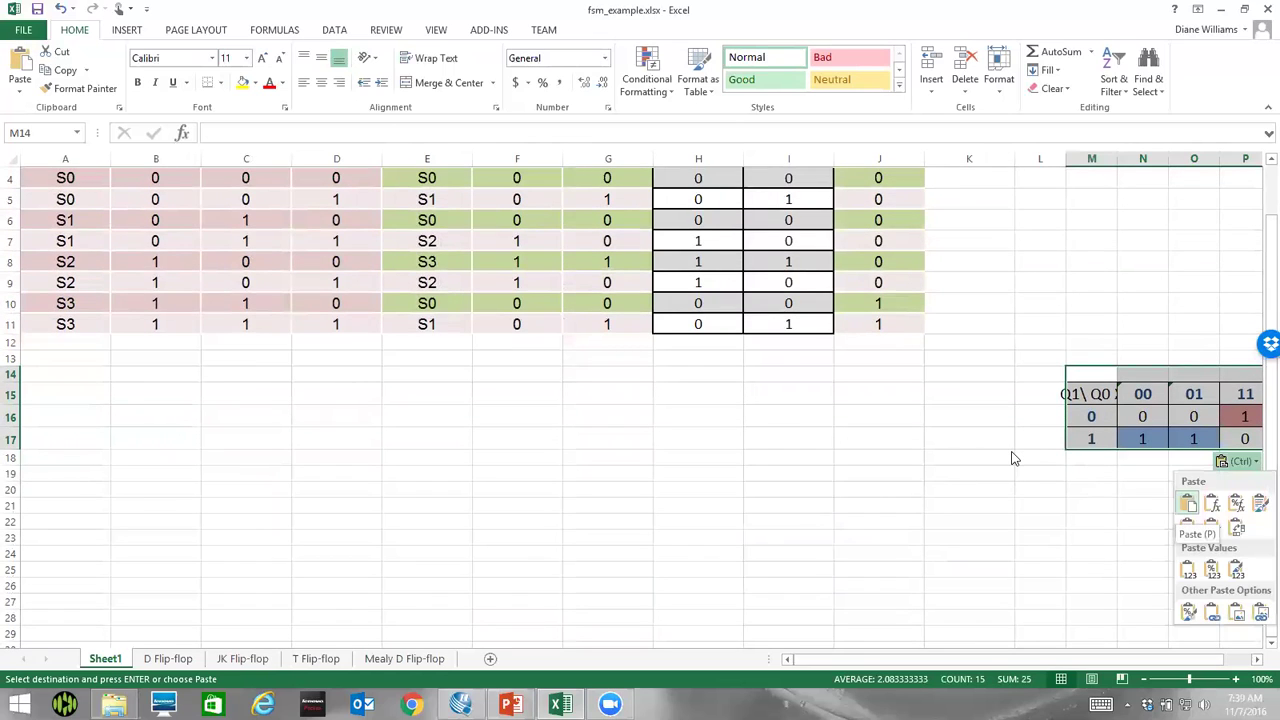
{"action": "key", "text": "Escape"}
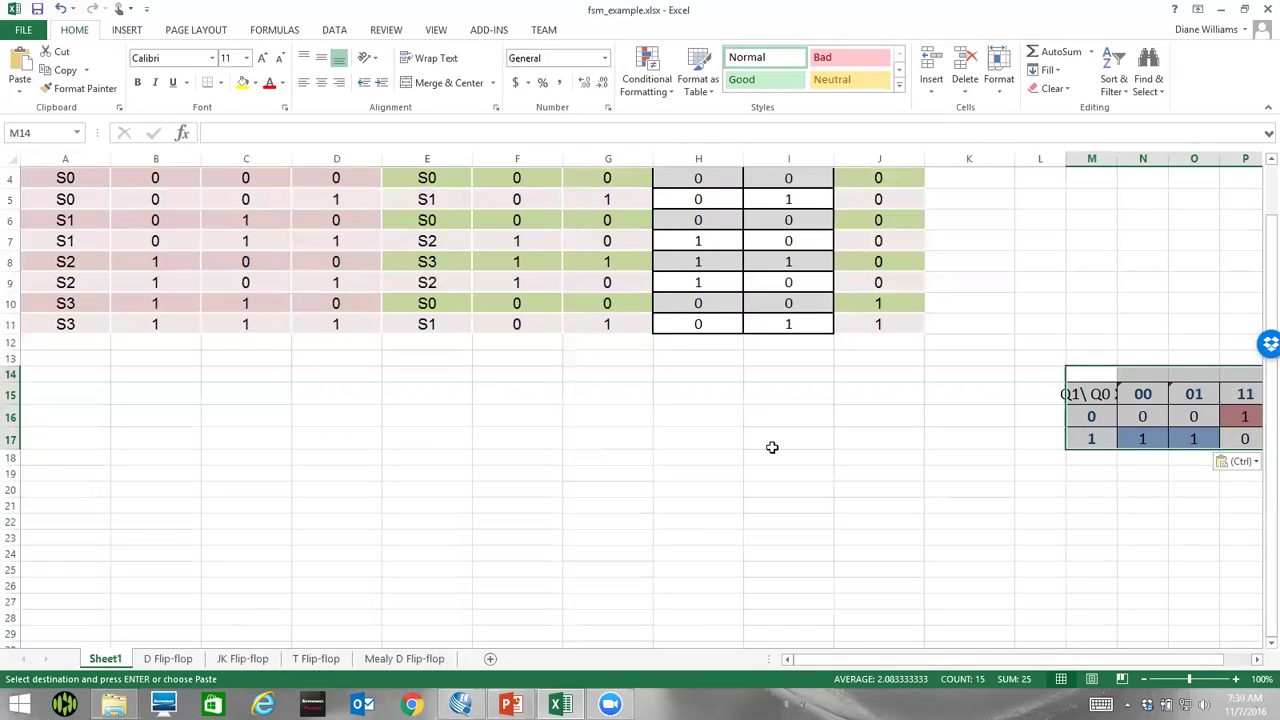
{"action": "key", "text": "ctrl+z"}
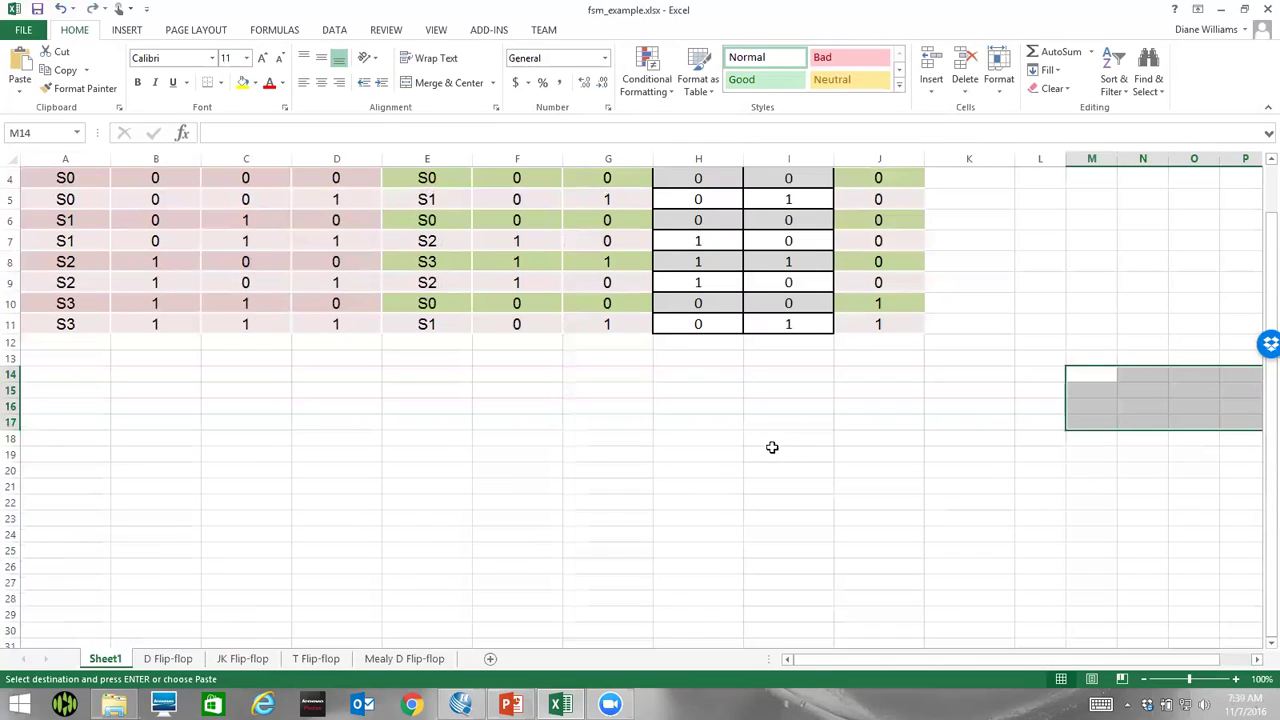
- On the D Flip-flop sheet, clear the values in the D1 Karnaugh map cells M14:P15
{"action": "left_click", "coordinate": [168, 659]}
{"action": "left_click", "coordinate": [806, 472]}
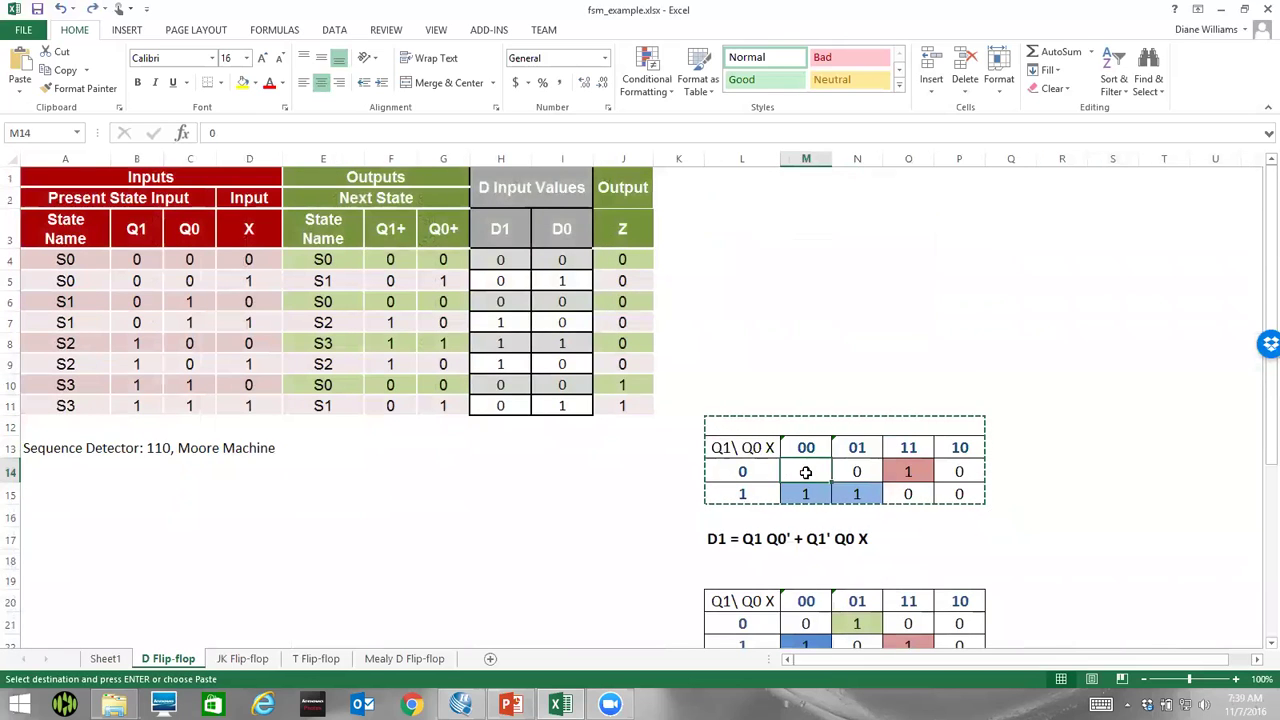
{"action": "left_click_drag", "start_coordinate": [806, 472], "coordinate": [942, 489]}
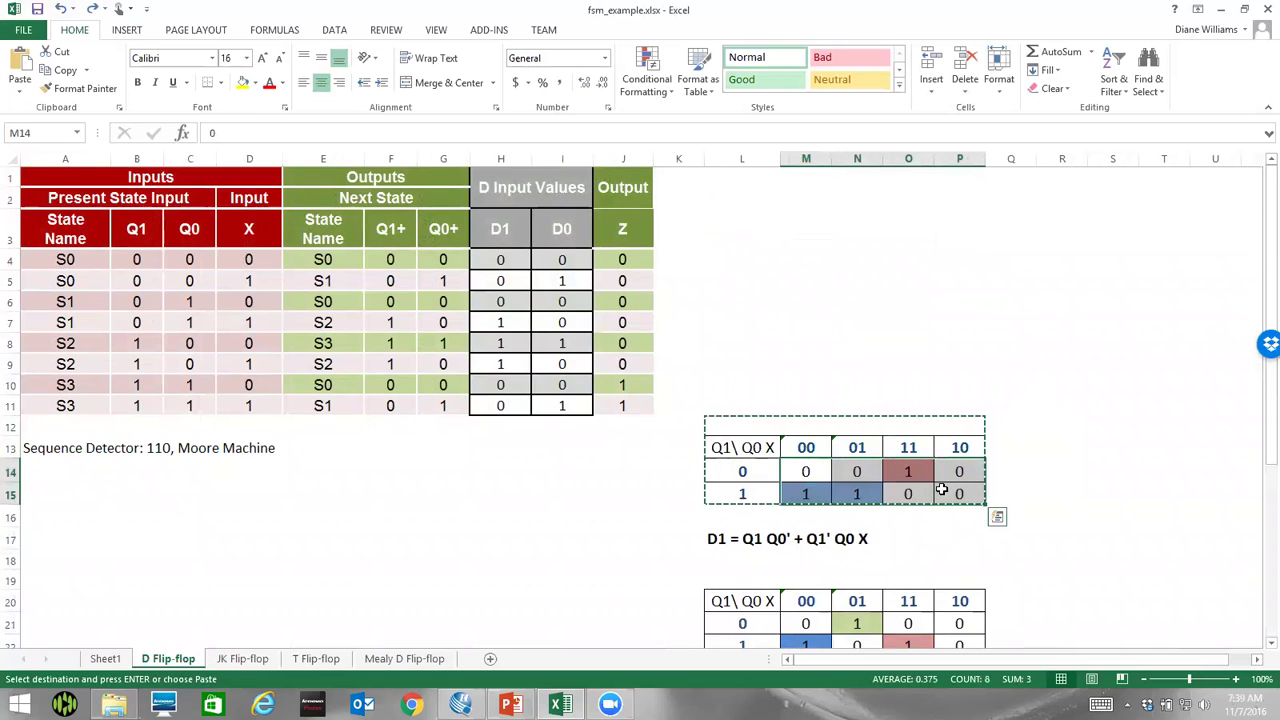
{"action": "key", "text": "Delete"}
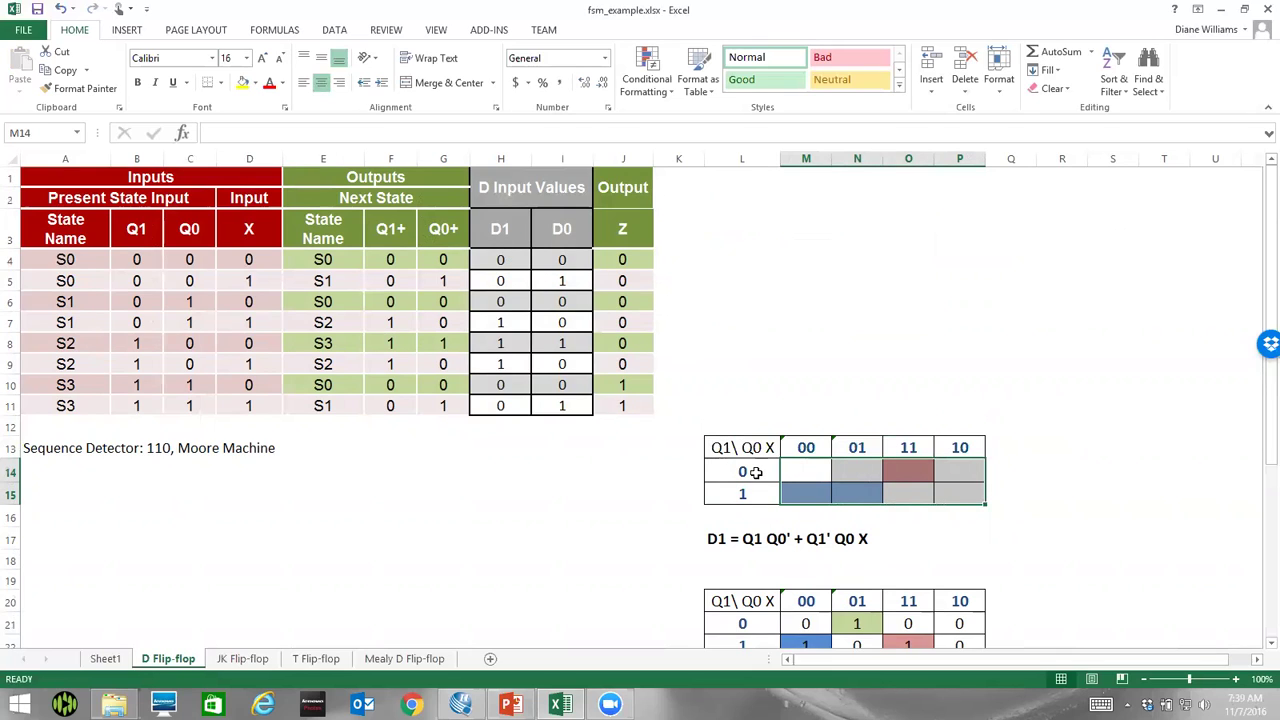
- Enter 0 in M14 and 0 in N14 of the D1 Karnaugh map, matching D1 for input combinations 000 and 001
{"action": "left_click", "coordinate": [510, 259]}
{"action": "left_click_drag", "start_coordinate": [116, 258], "coordinate": [234, 260]}
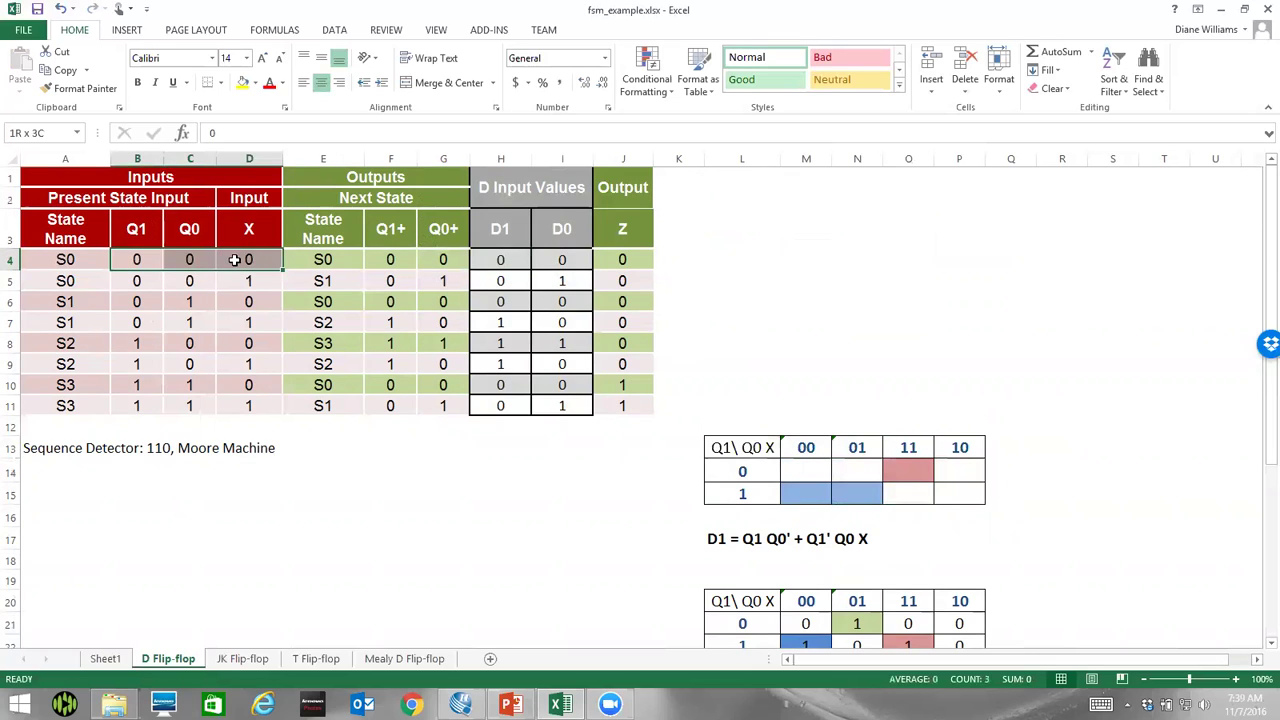
{"action": "left_click", "coordinate": [505, 259]}
{"action": "left_click", "coordinate": [817, 471]}
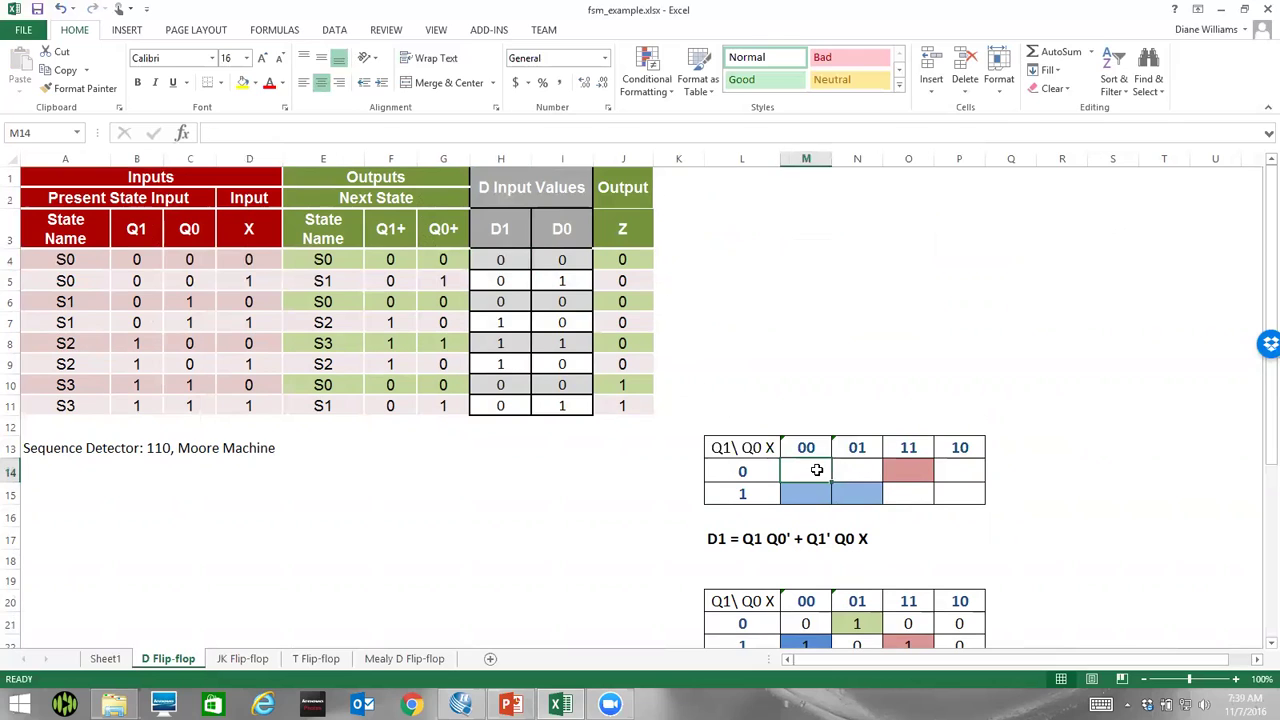
{"action": "type", "text": "0"}
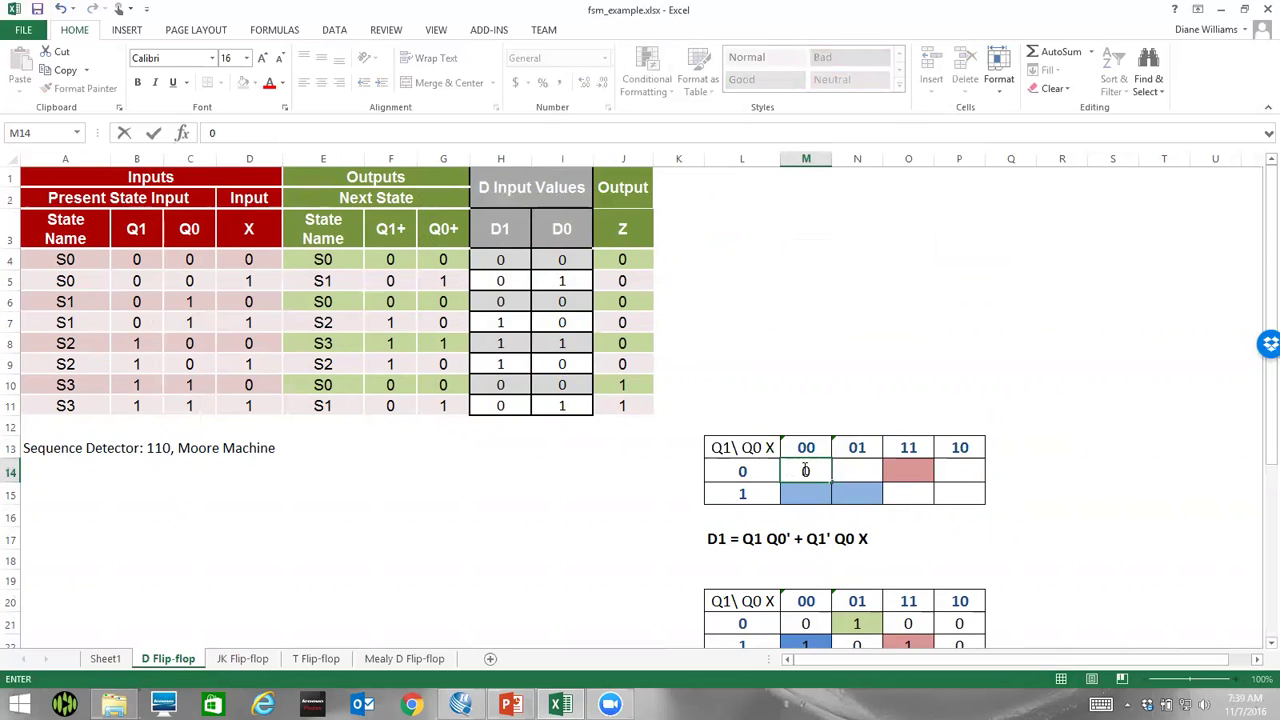
{"action": "left_click", "coordinate": [843, 471]}
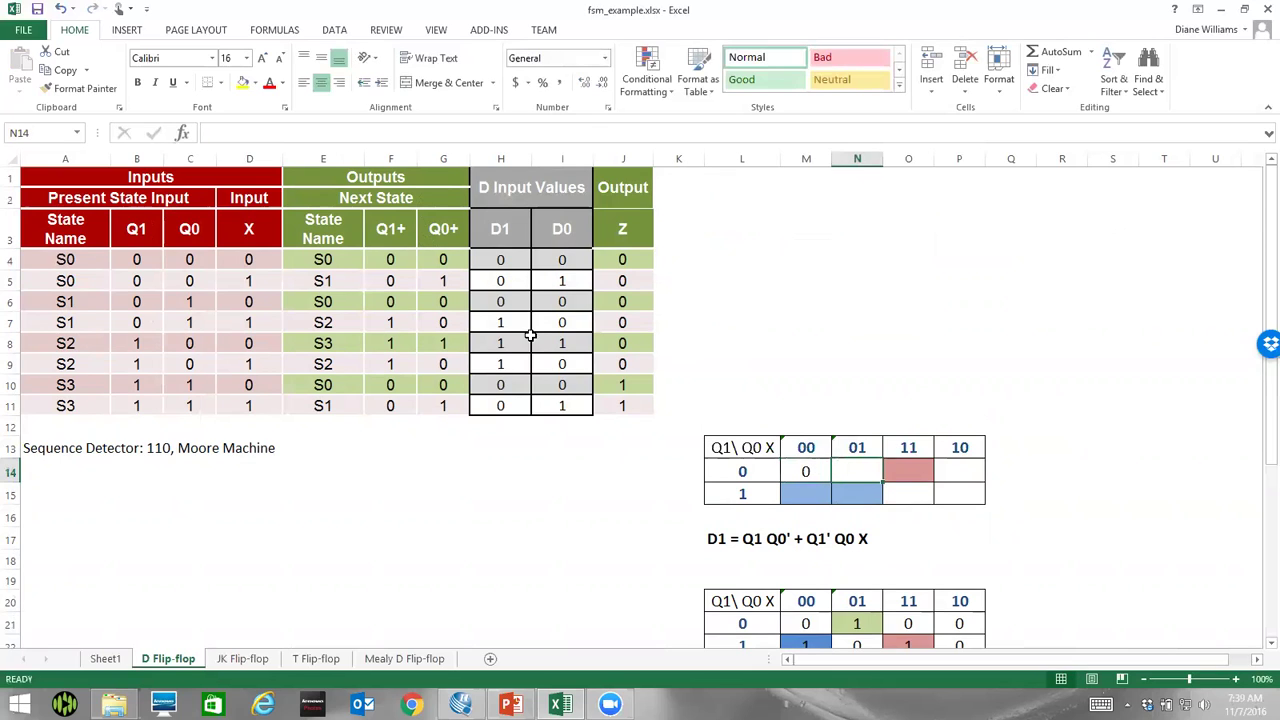
{"action": "left_click", "coordinate": [500, 281]}
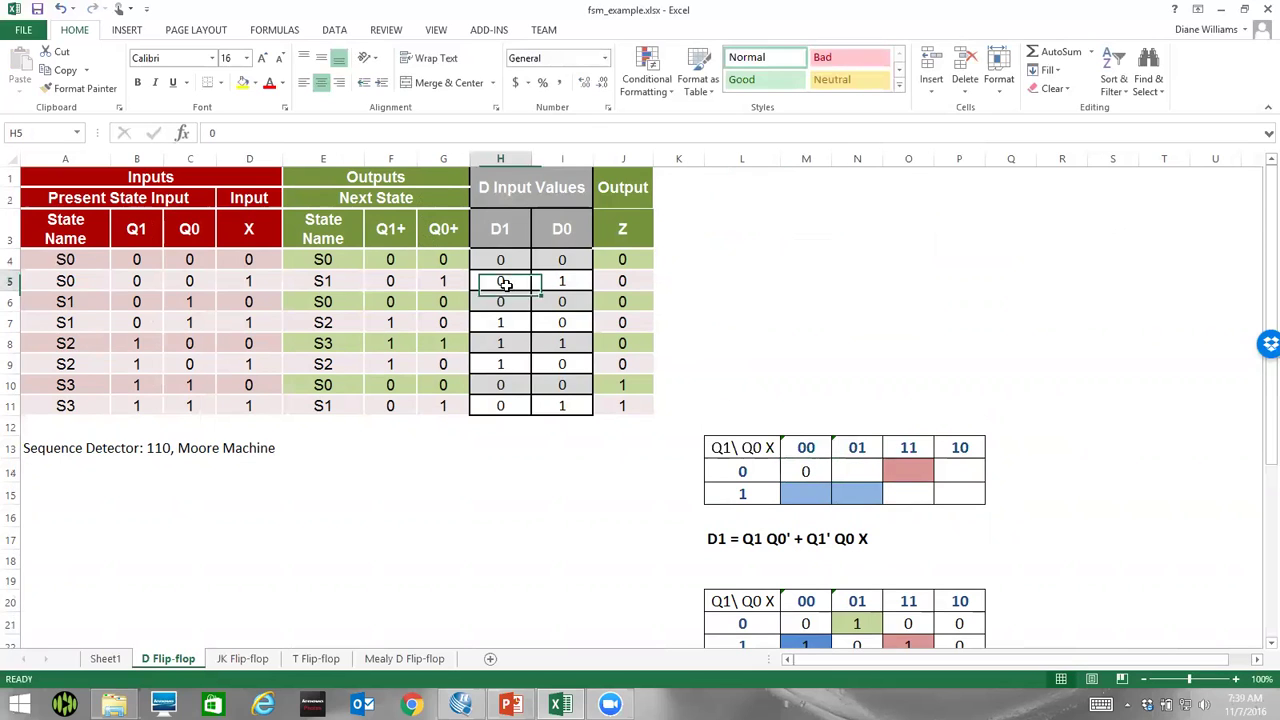
{"action": "left_click", "coordinate": [846, 471]}
{"action": "type", "text": "0"}
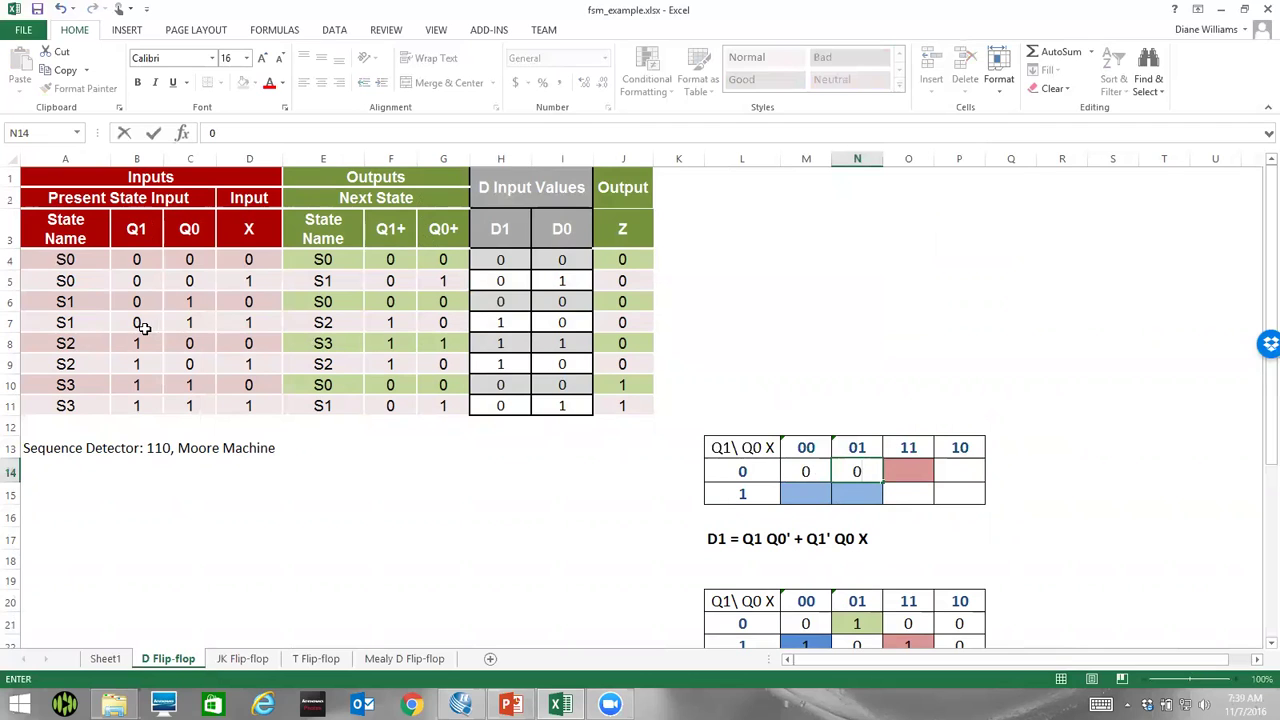
- Fill the rest of the Q1 = 0 row of the D1 Karnaugh map with 0 in P14 and 1 in O14
{"action": "left_click", "coordinate": [490, 315]}
{"action": "left_click", "coordinate": [950, 471]}
{"action": "type", "text": "0"}
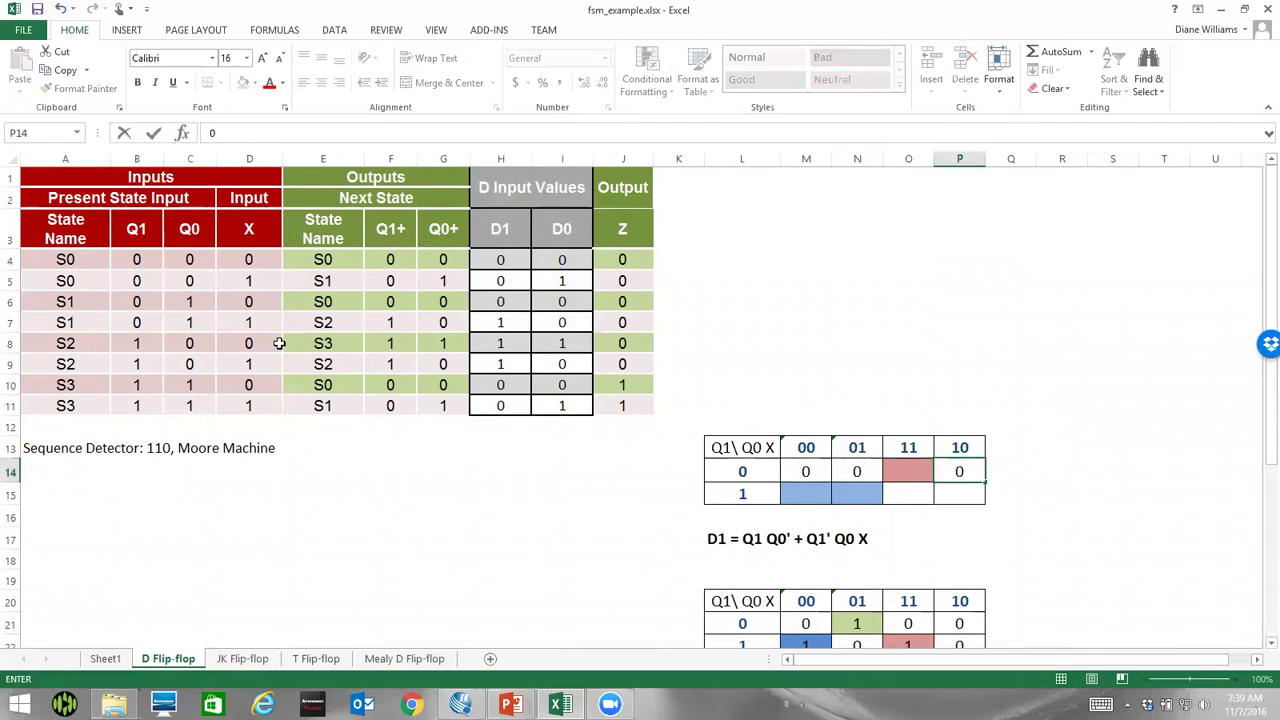
{"action": "left_click", "coordinate": [500, 323]}
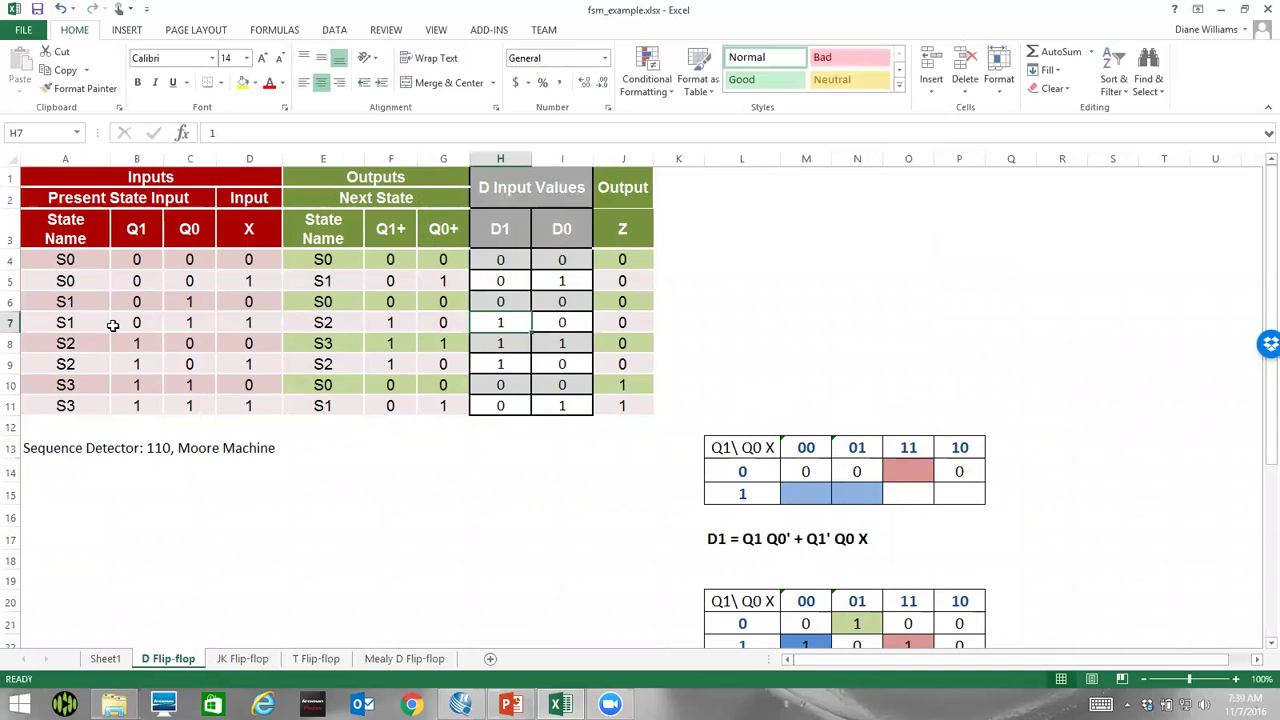
{"action": "left_click", "coordinate": [128, 322]}
{"action": "left_click_drag", "start_coordinate": [133, 325], "coordinate": [228, 323]}
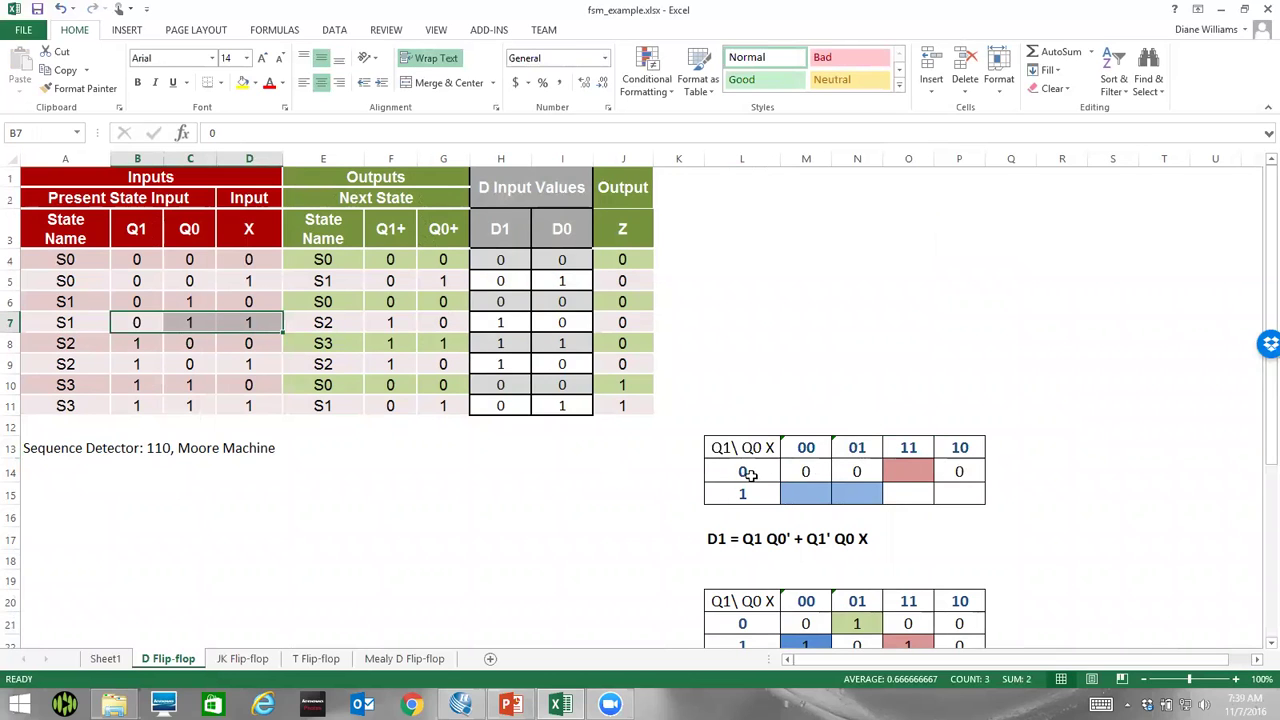
{"action": "left_click", "coordinate": [912, 470]}
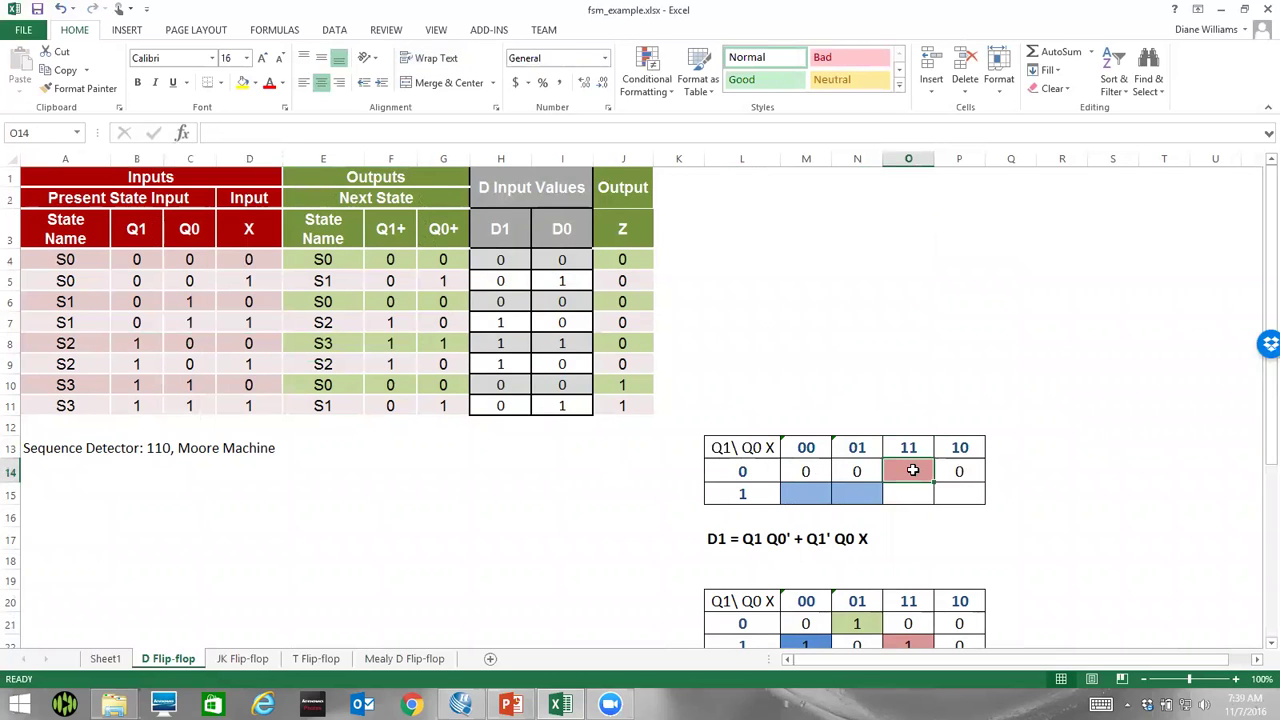
{"action": "type", "text": "1"}
- Enter 1 in M15 and 1 in N15 of the D1 Karnaugh map, matching D1 for input combinations 100 and 101
{"action": "left_click", "coordinate": [800, 494]}
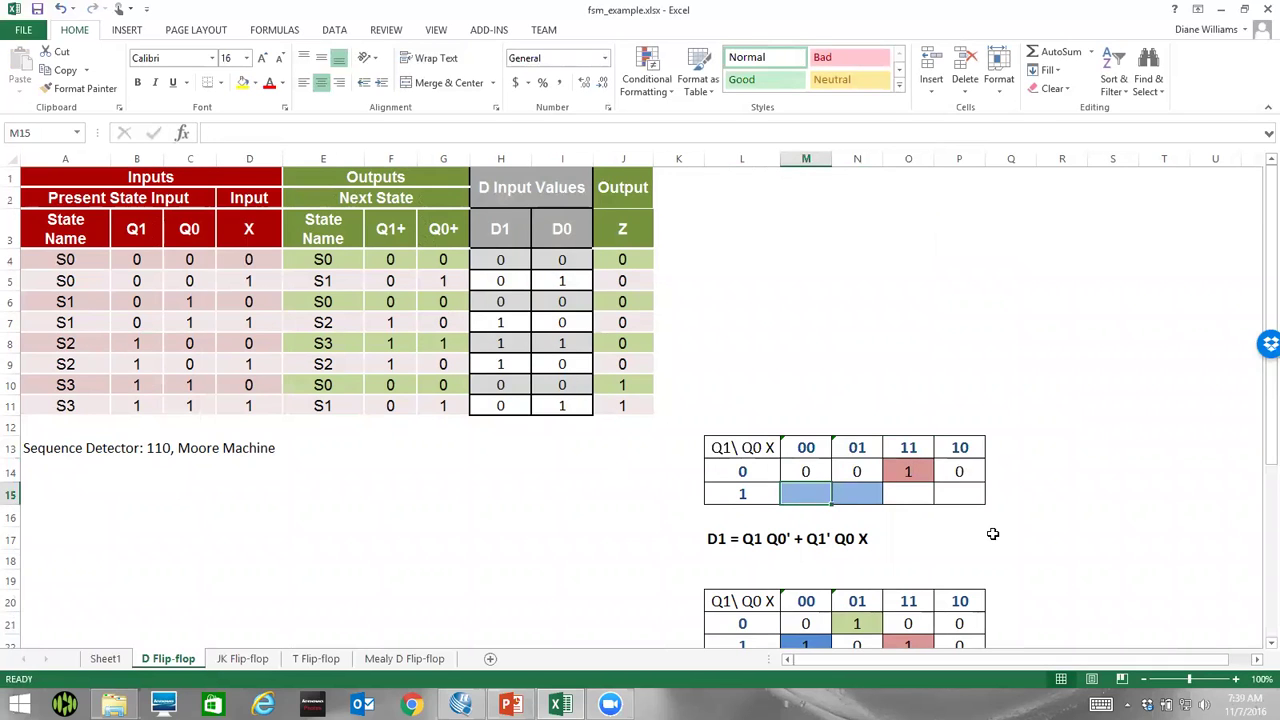
{"action": "left_click", "coordinate": [519, 344]}
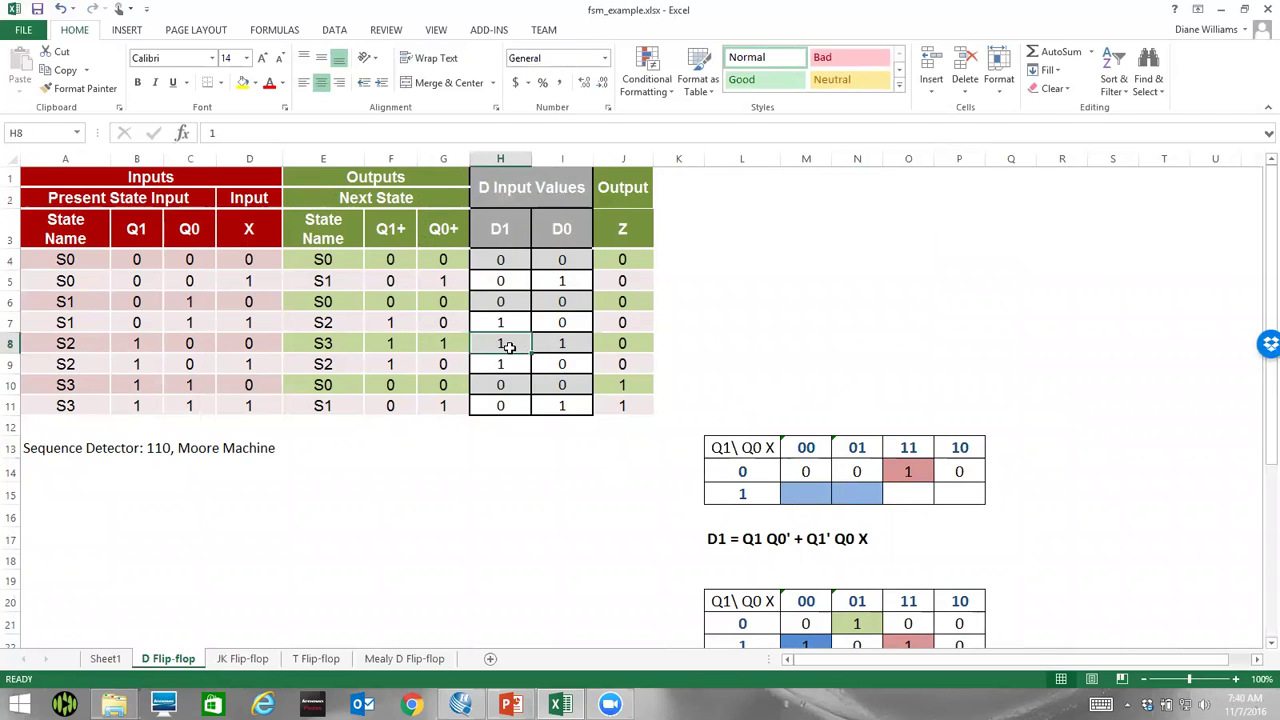
{"action": "left_click_drag", "start_coordinate": [131, 346], "coordinate": [243, 348]}
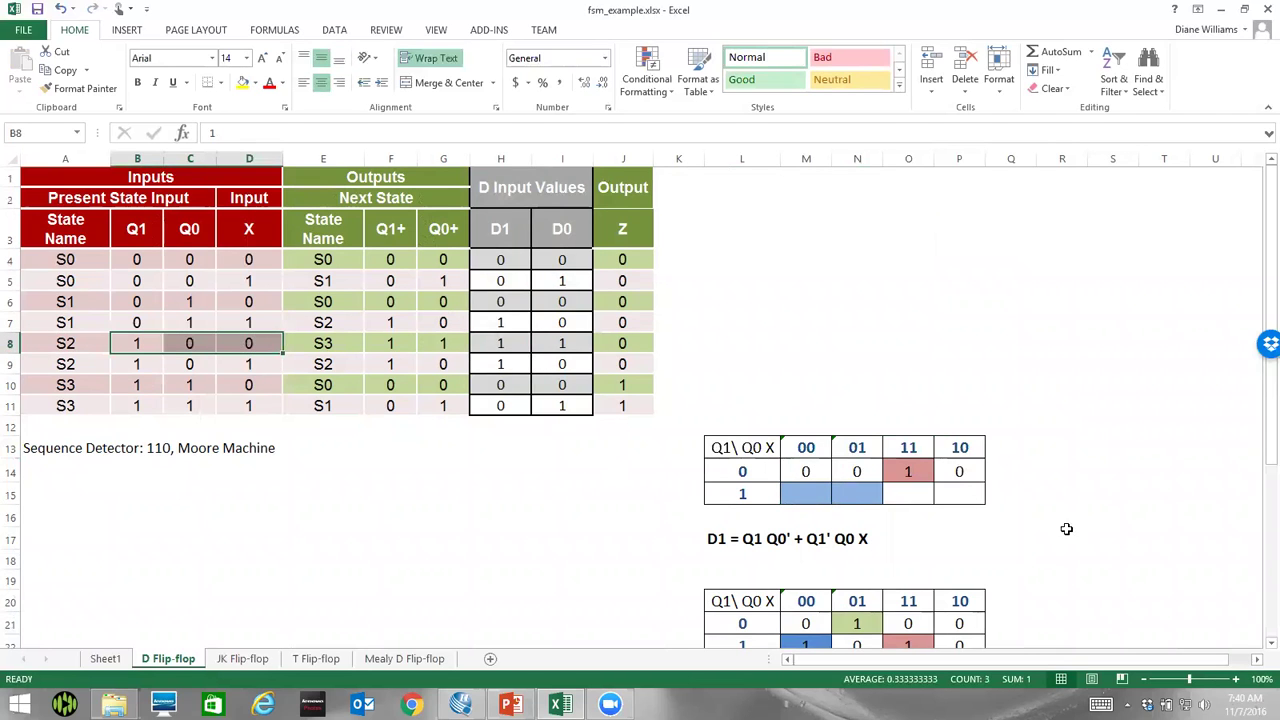
{"action": "left_click", "coordinate": [806, 494]}
{"action": "type", "text": "1"}
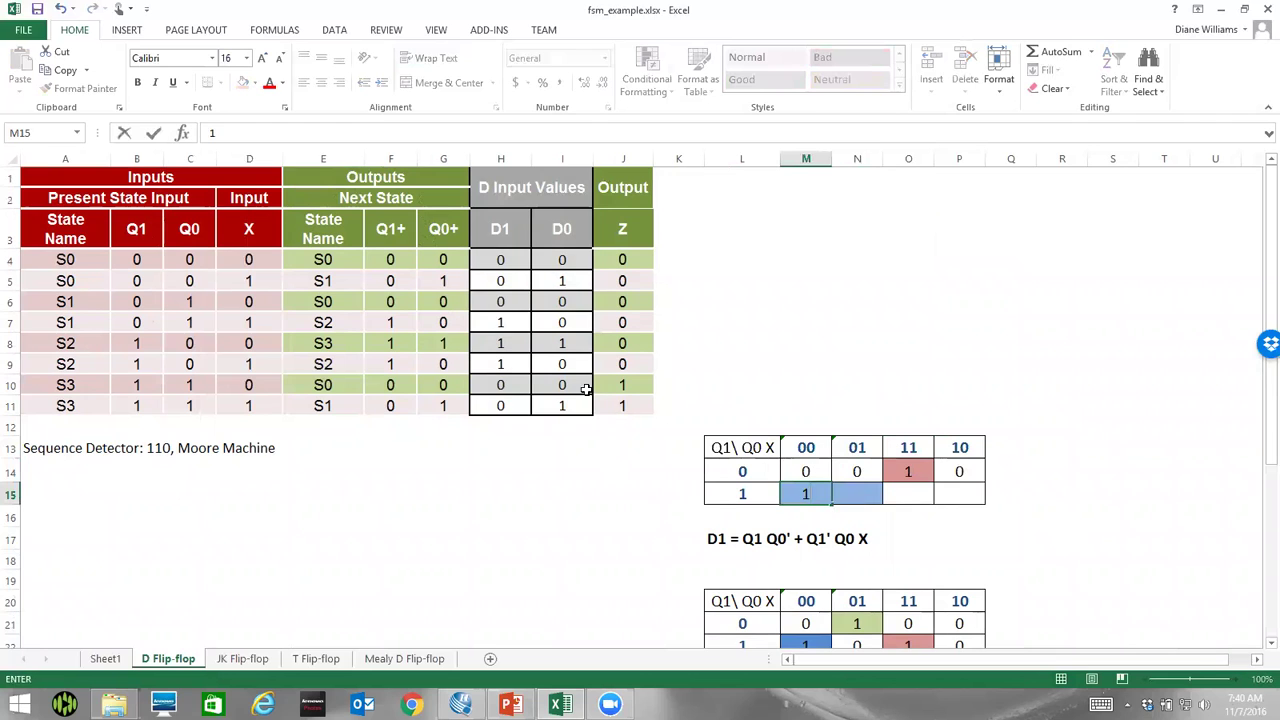
{"action": "left_click", "coordinate": [500, 366]}
{"action": "left_click_drag", "start_coordinate": [137, 368], "coordinate": [252, 368]}
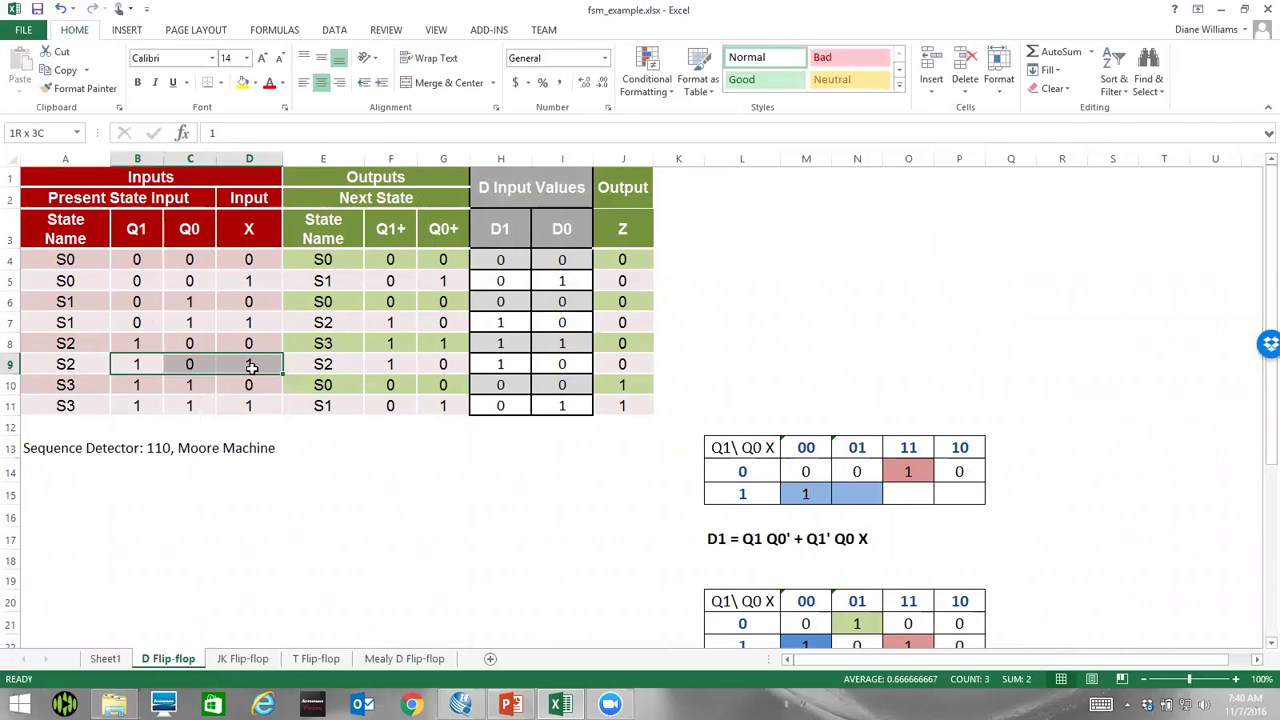
{"action": "left_click", "coordinate": [857, 493]}
{"action": "type", "text": "1"}
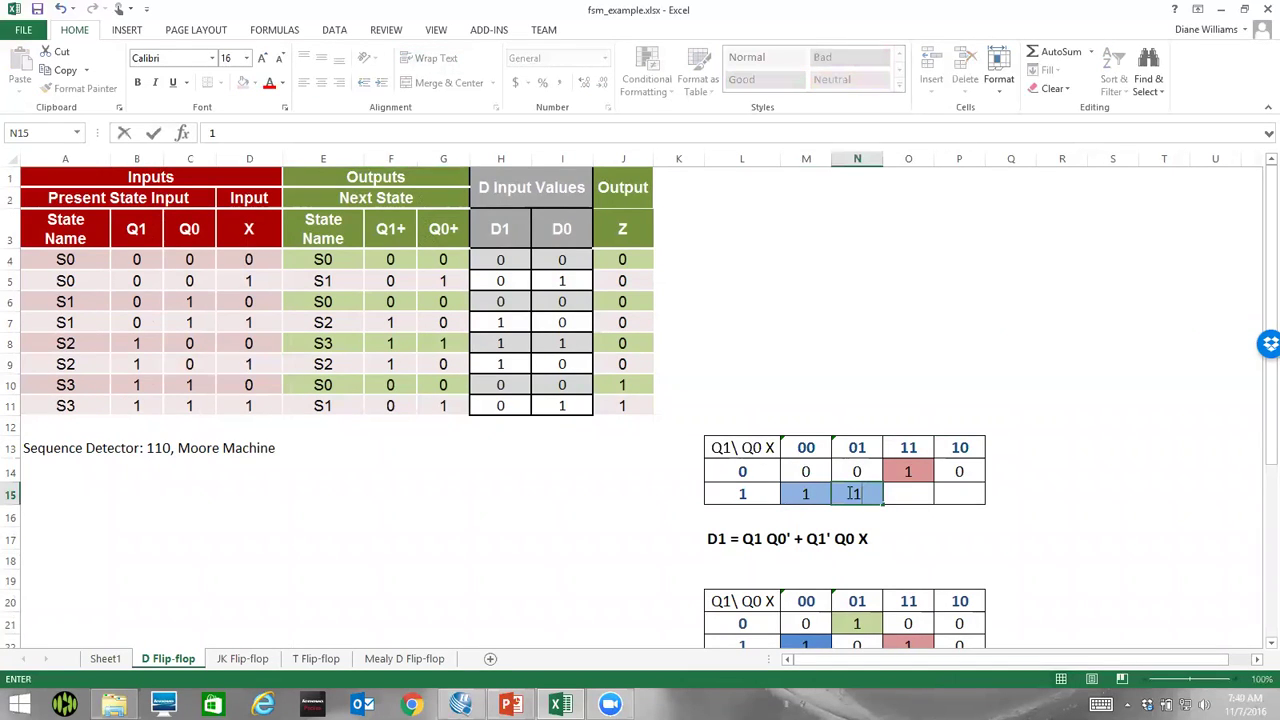
- Complete the Q1 = 1 row of the D1 Karnaugh map with 0 in P15 and 0 in O15
{"action": "left_click", "coordinate": [512, 382]}
{"action": "left_click_drag", "start_coordinate": [132, 381], "coordinate": [245, 405]}
{"action": "left_click", "coordinate": [249, 385]}
{"action": "left_click_drag", "start_coordinate": [147, 383], "coordinate": [248, 390]}
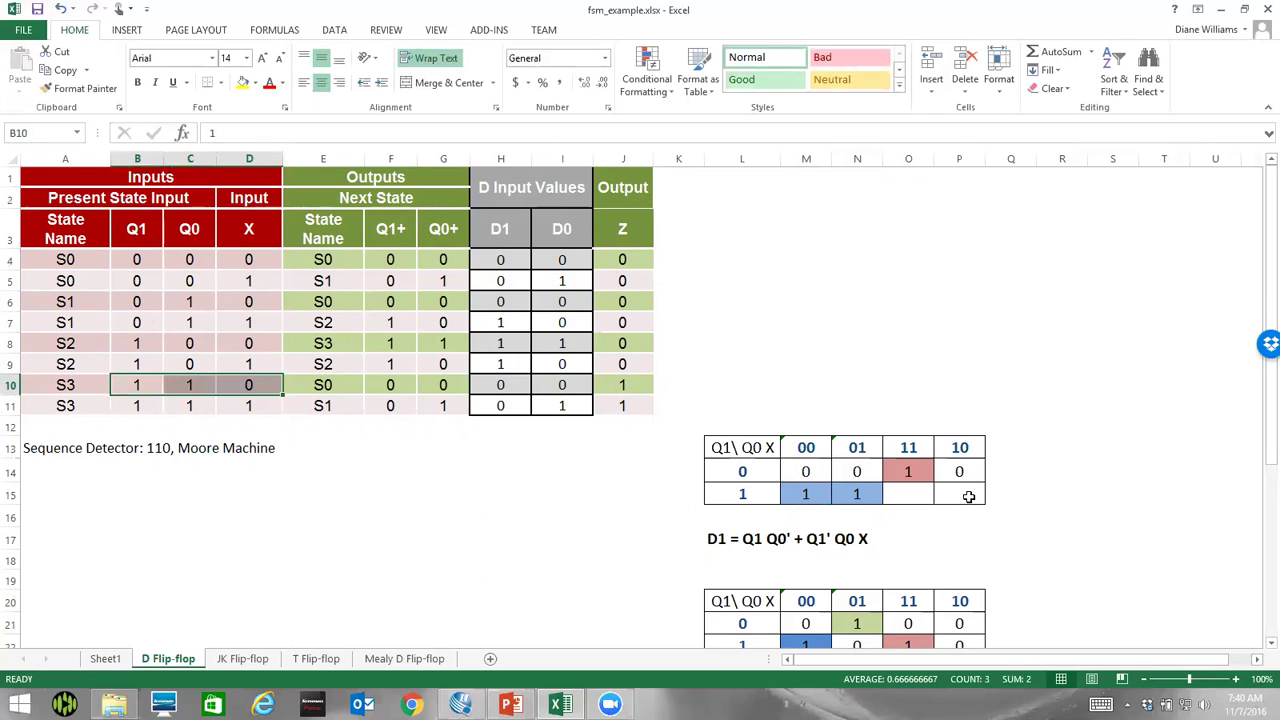
{"action": "left_click", "coordinate": [968, 497]}
{"action": "type", "text": "0"}
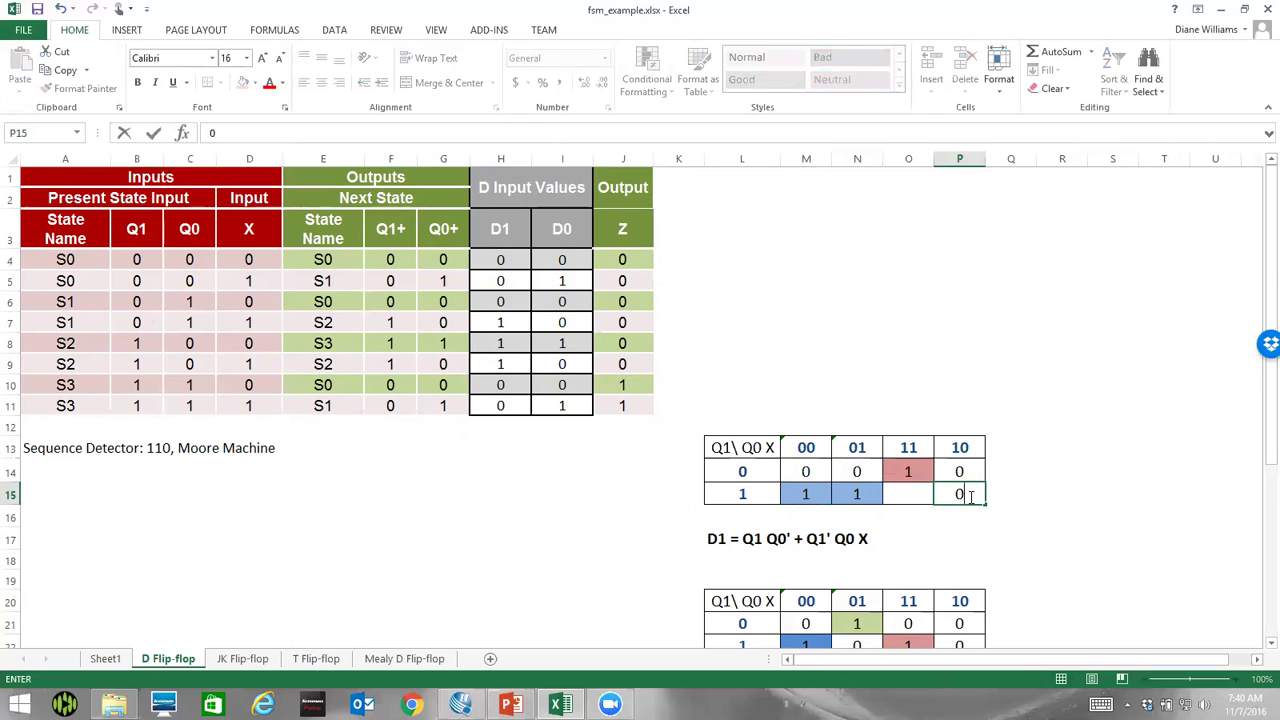
{"action": "left_click", "coordinate": [911, 493]}
{"action": "type", "text": "0"}
{"action": "left_click", "coordinate": [808, 518]}
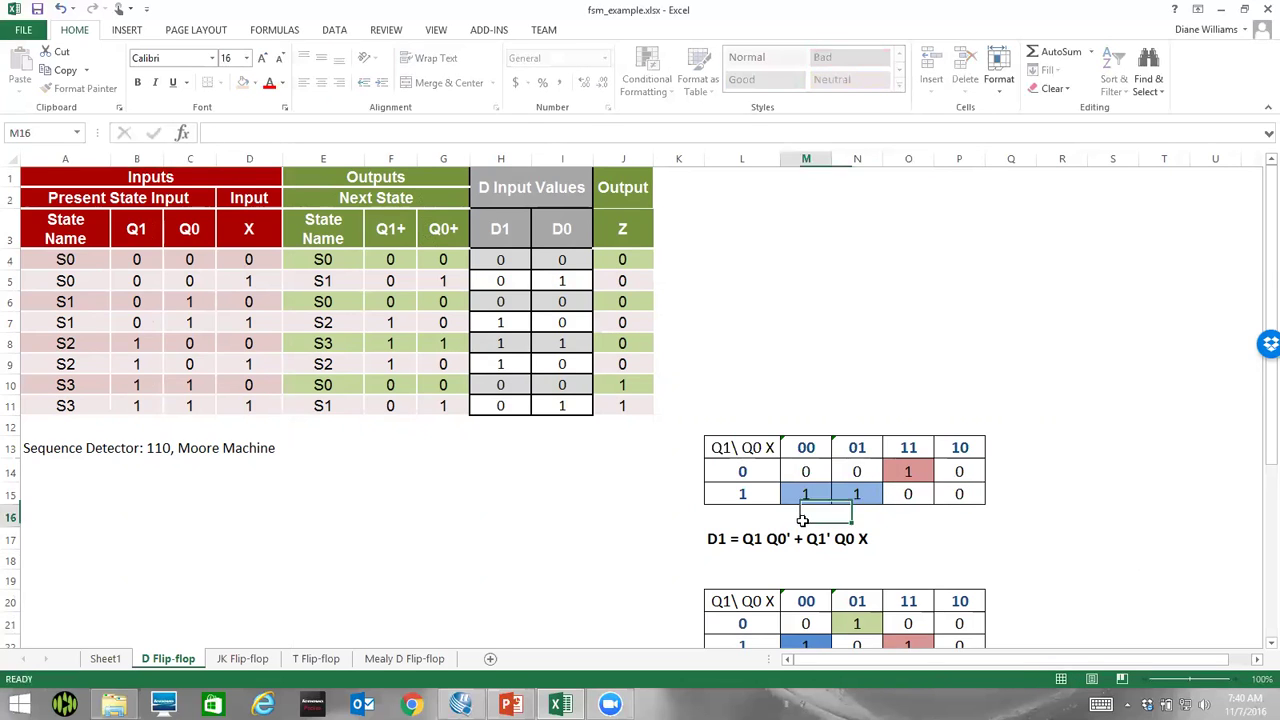
{"action": "left_click_drag", "start_coordinate": [500, 258], "coordinate": [506, 403]}
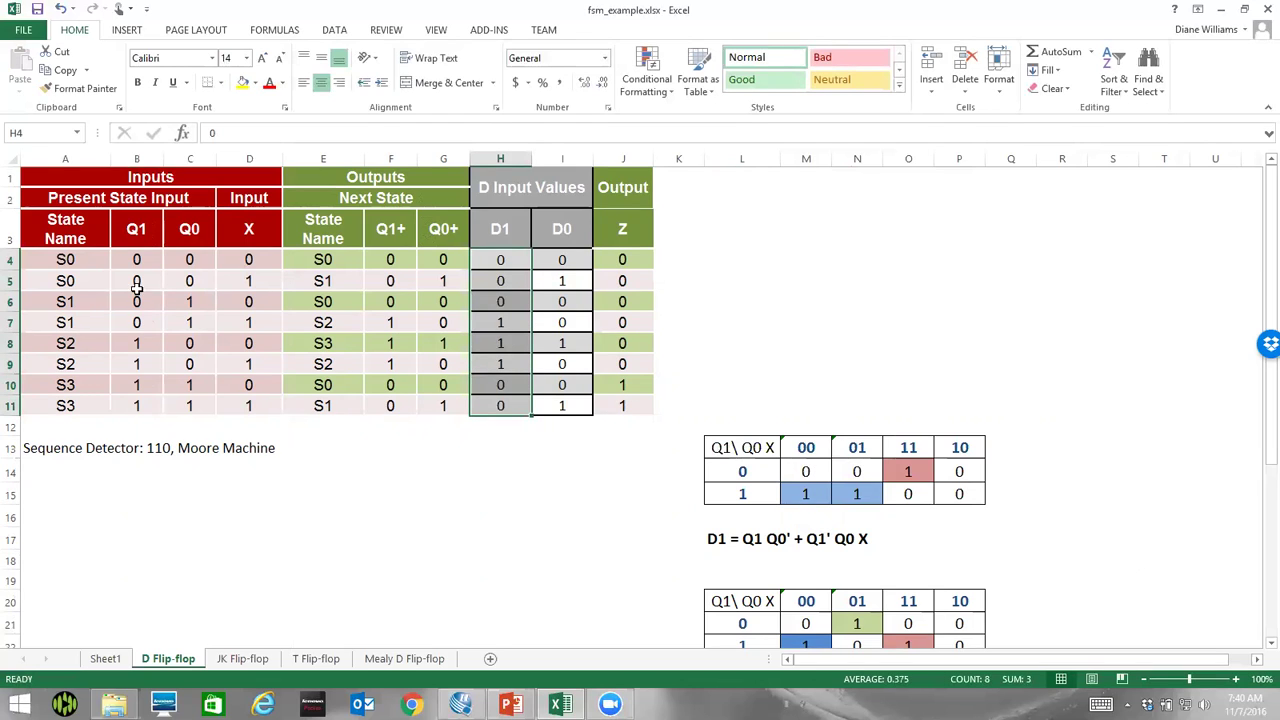
{"action": "left_click_drag", "start_coordinate": [132, 259], "coordinate": [245, 385]}
{"action": "left_click", "coordinate": [236, 259]}
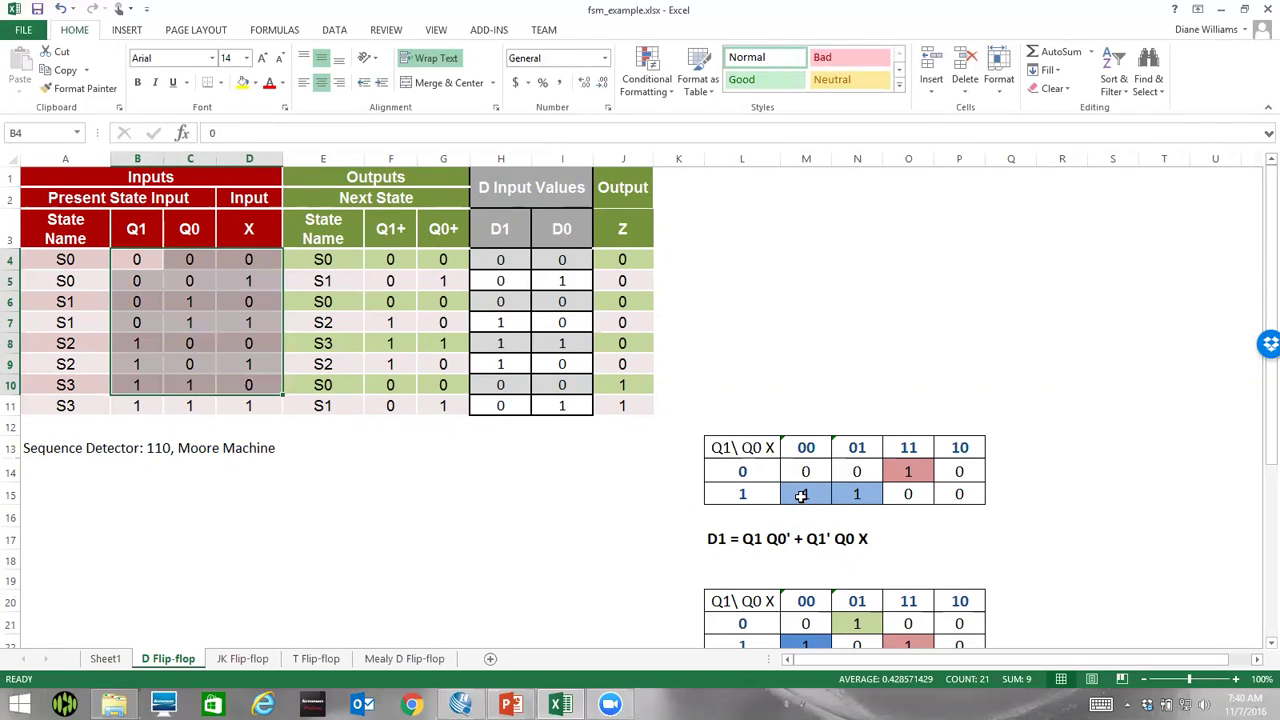
- Examine the adjacent 1s in M15:N15 of the D1 Karnaugh map against their Q1 row label and Q0 X column headers
{"action": "left_click_drag", "start_coordinate": [800, 495], "coordinate": [849, 493]}
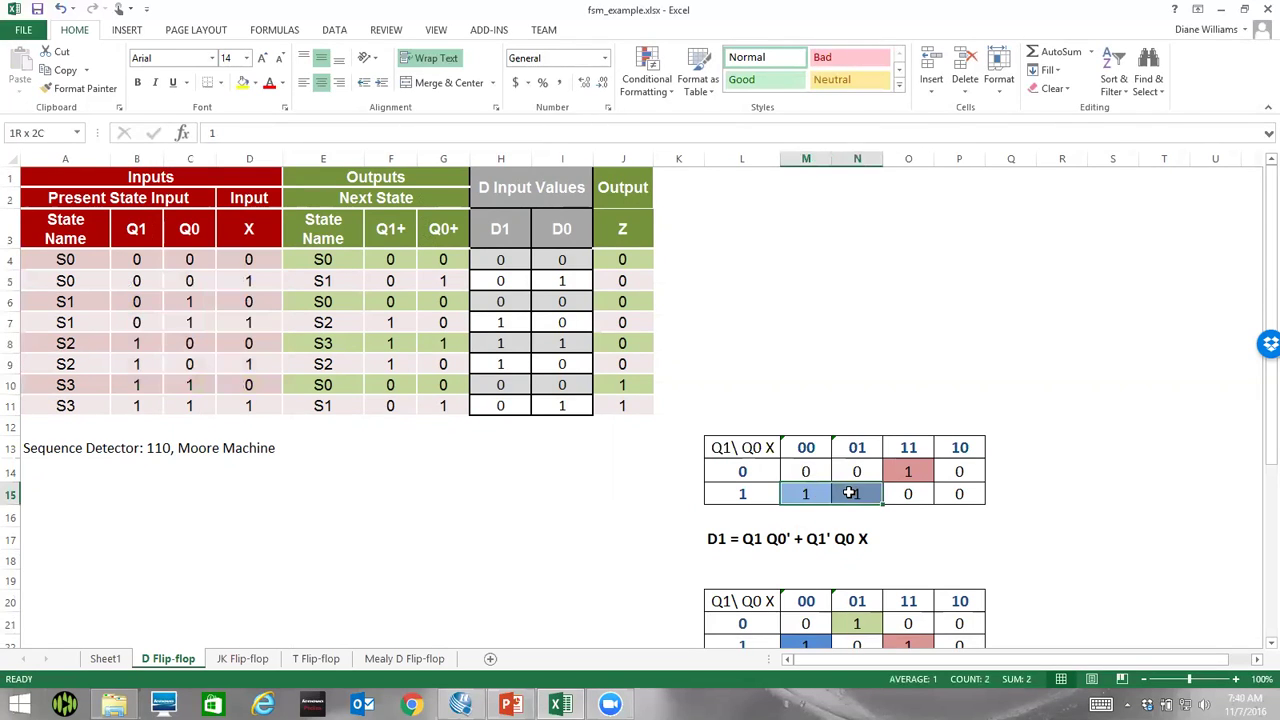
{"action": "left_click", "coordinate": [748, 495]}
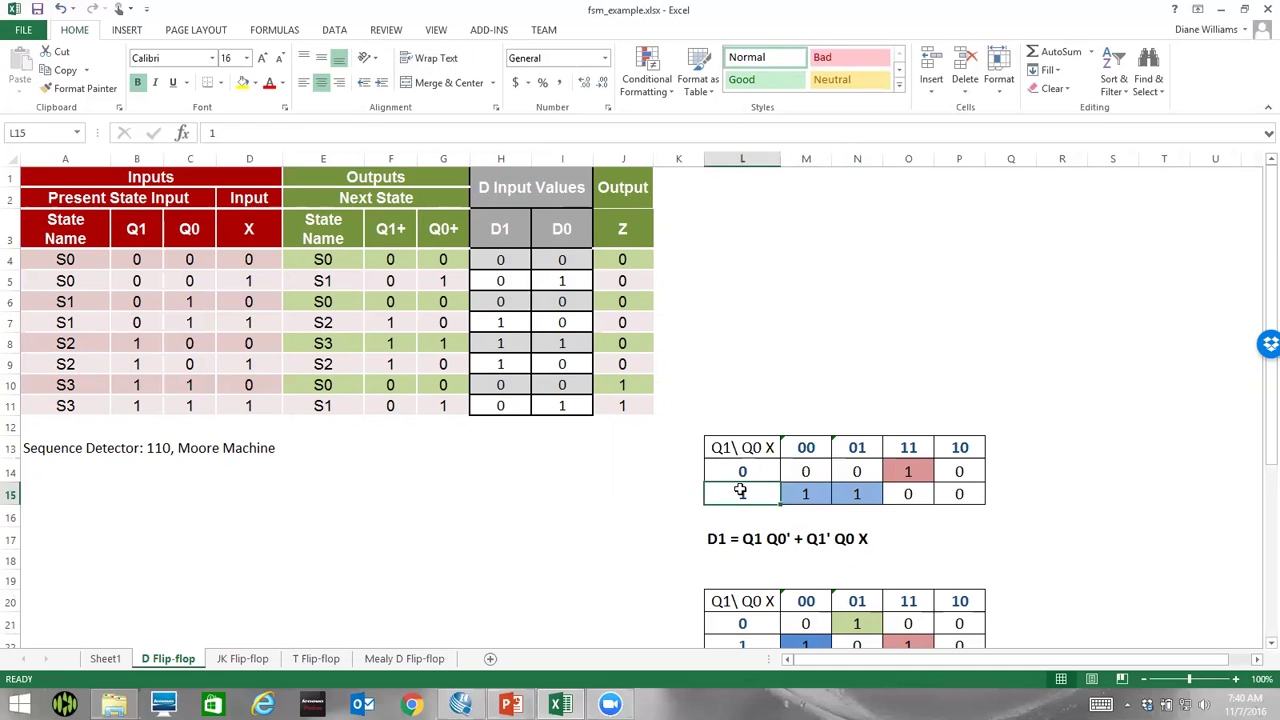
{"action": "left_click", "coordinate": [820, 495]}
{"action": "left_click_drag", "start_coordinate": [820, 495], "coordinate": [850, 494]}
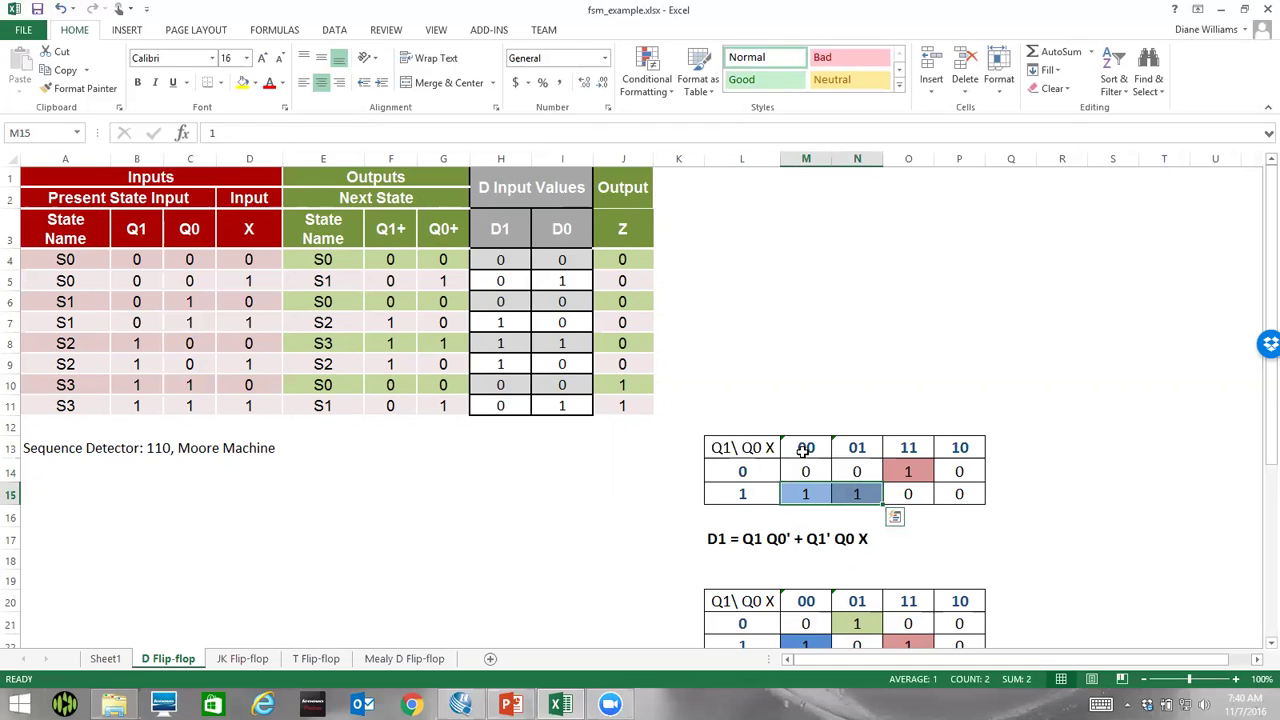
{"action": "left_click", "coordinate": [805, 450]}
{"action": "left_click", "coordinate": [846, 450]}
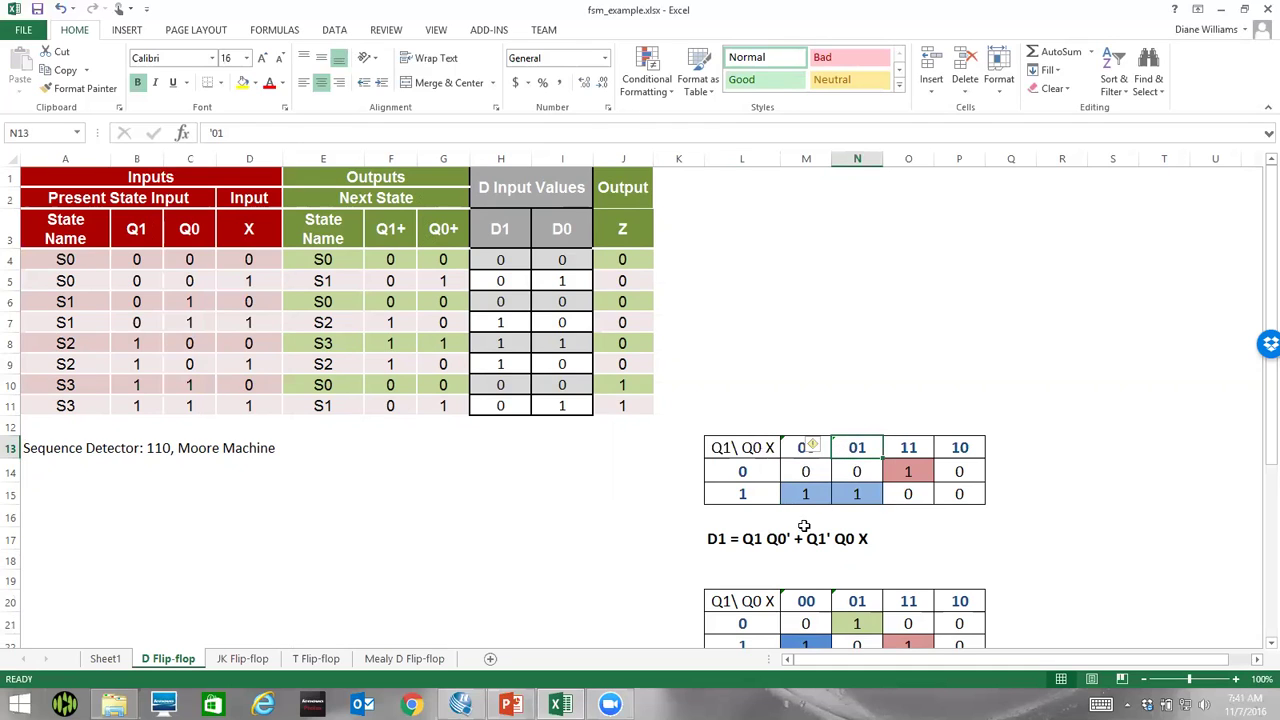
{"action": "left_click_drag", "start_coordinate": [795, 495], "coordinate": [845, 492]}
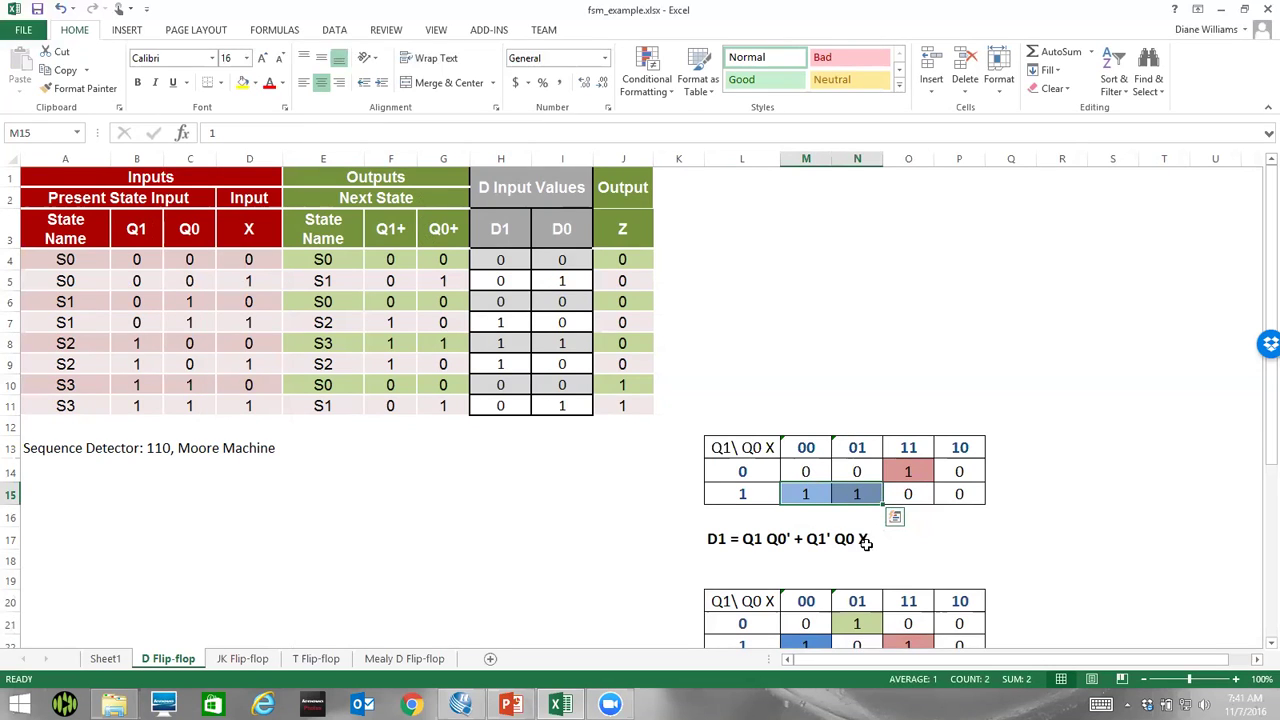
- Review the D1 equation in L17 below the D1 Karnaugh map
{"action": "left_click", "coordinate": [730, 552]}
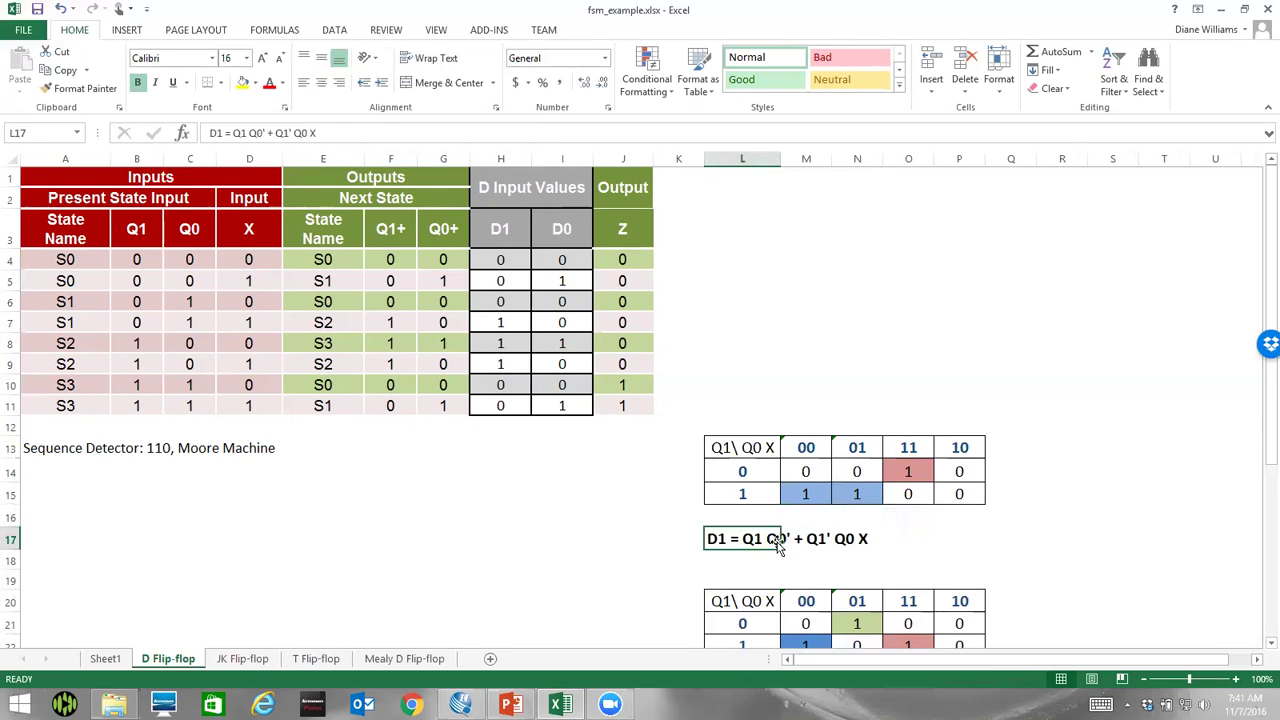
{"action": "left_click", "coordinate": [868, 545]}
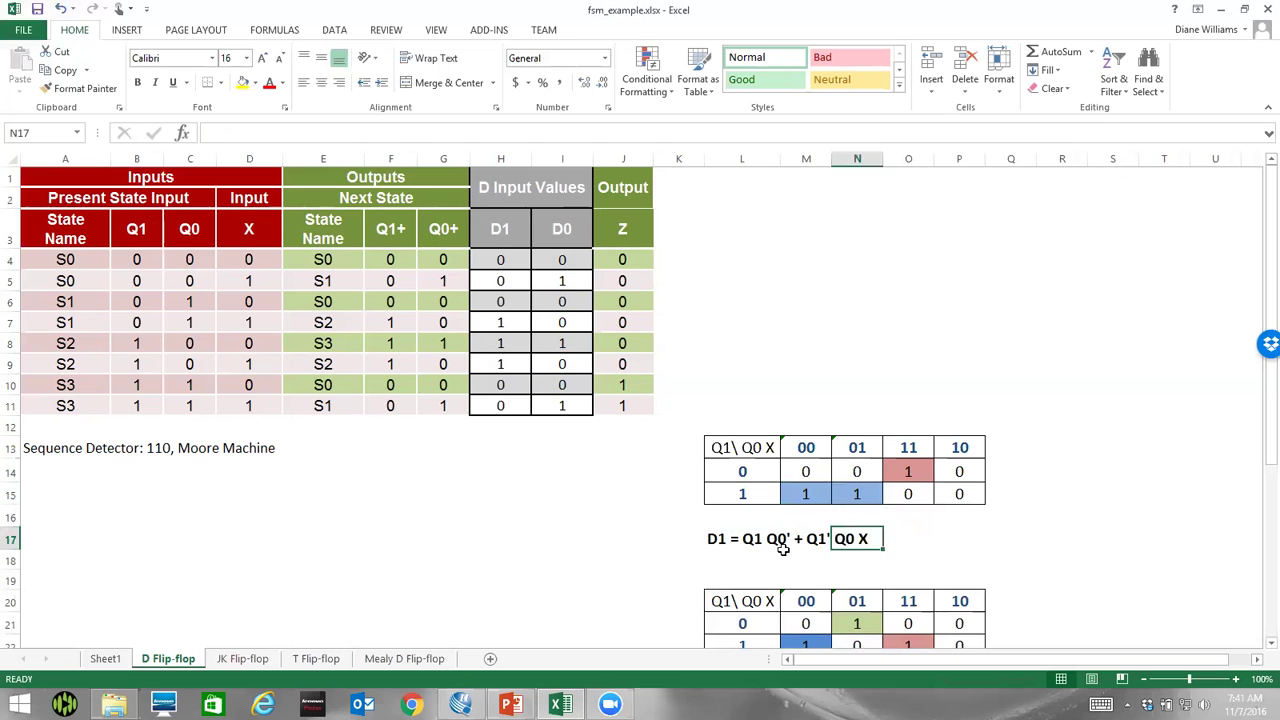
{"action": "left_click", "coordinate": [711, 540]}
{"action": "scroll", "coordinate": [711, 540], "scroll_direction": "down", "scroll_amount": 1}
{"action": "scroll", "coordinate": [700, 528], "scroll_direction": "up", "scroll_amount": 1}
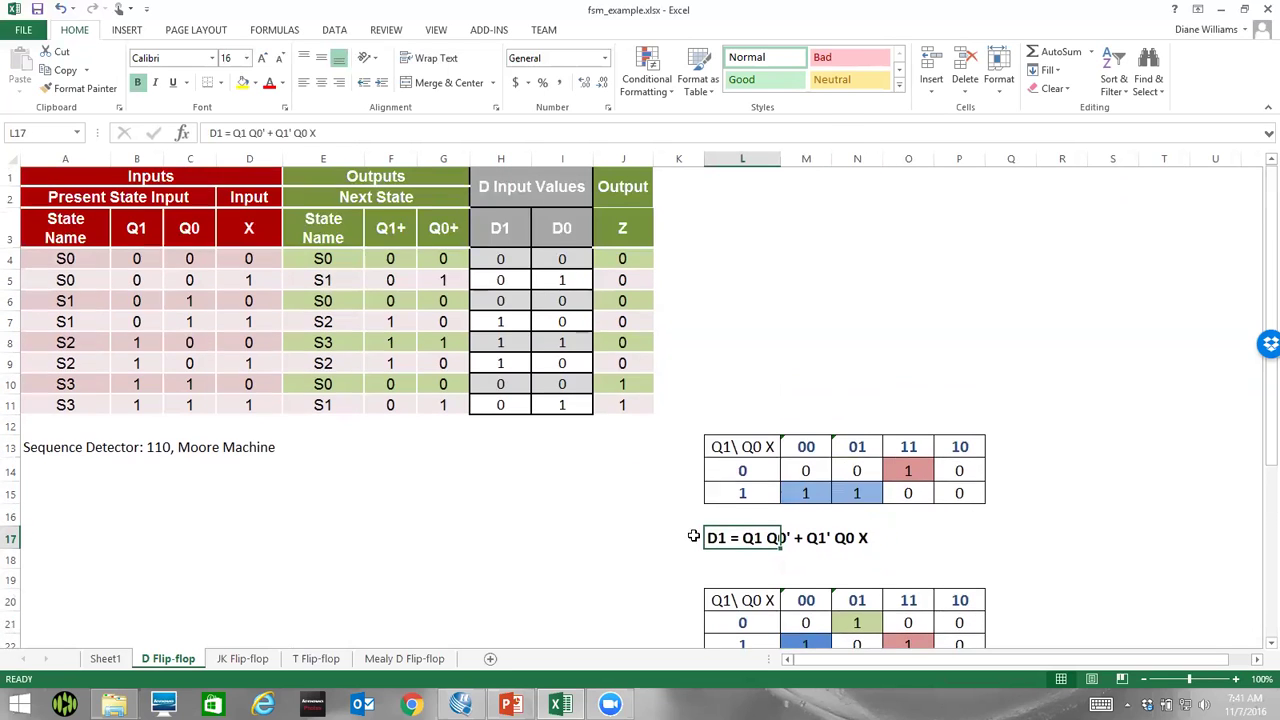
- Compare the D0 values for input combinations 000 and 001 in the state table with M21 and N21 of the D0 Karnaugh map
{"action": "left_click", "coordinate": [567, 261]}
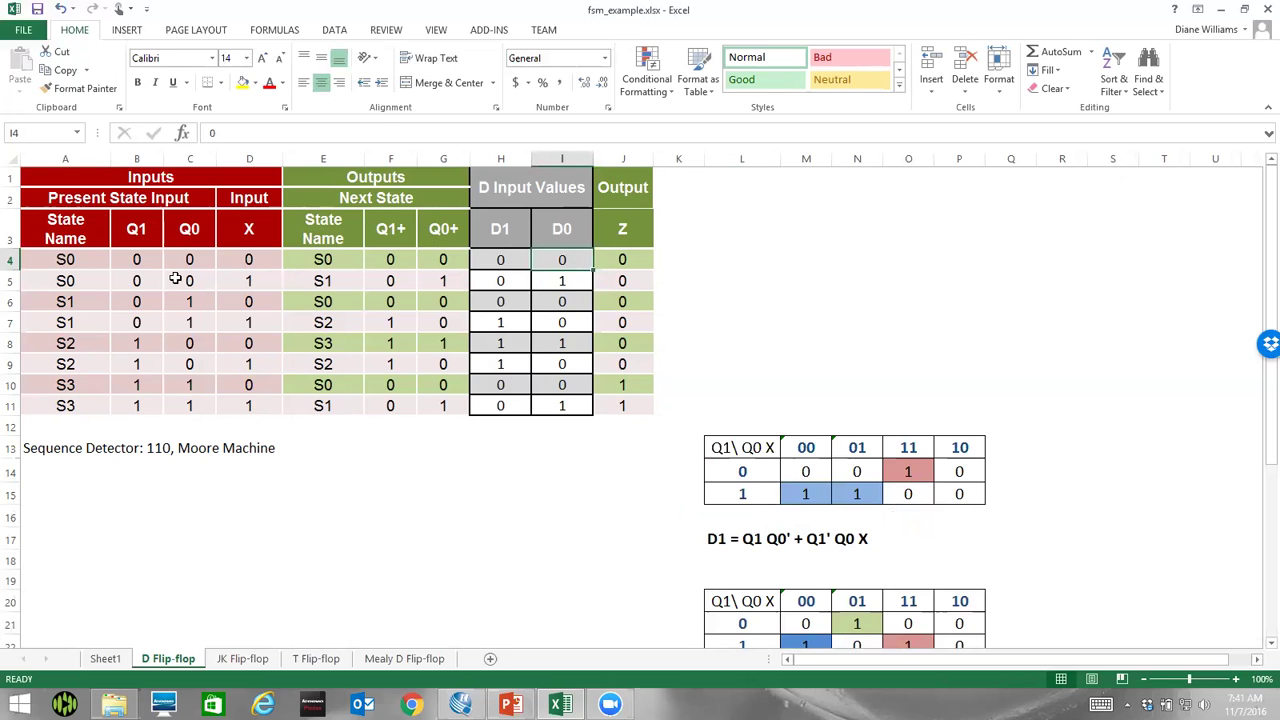
{"action": "left_click_drag", "start_coordinate": [133, 258], "coordinate": [235, 258]}
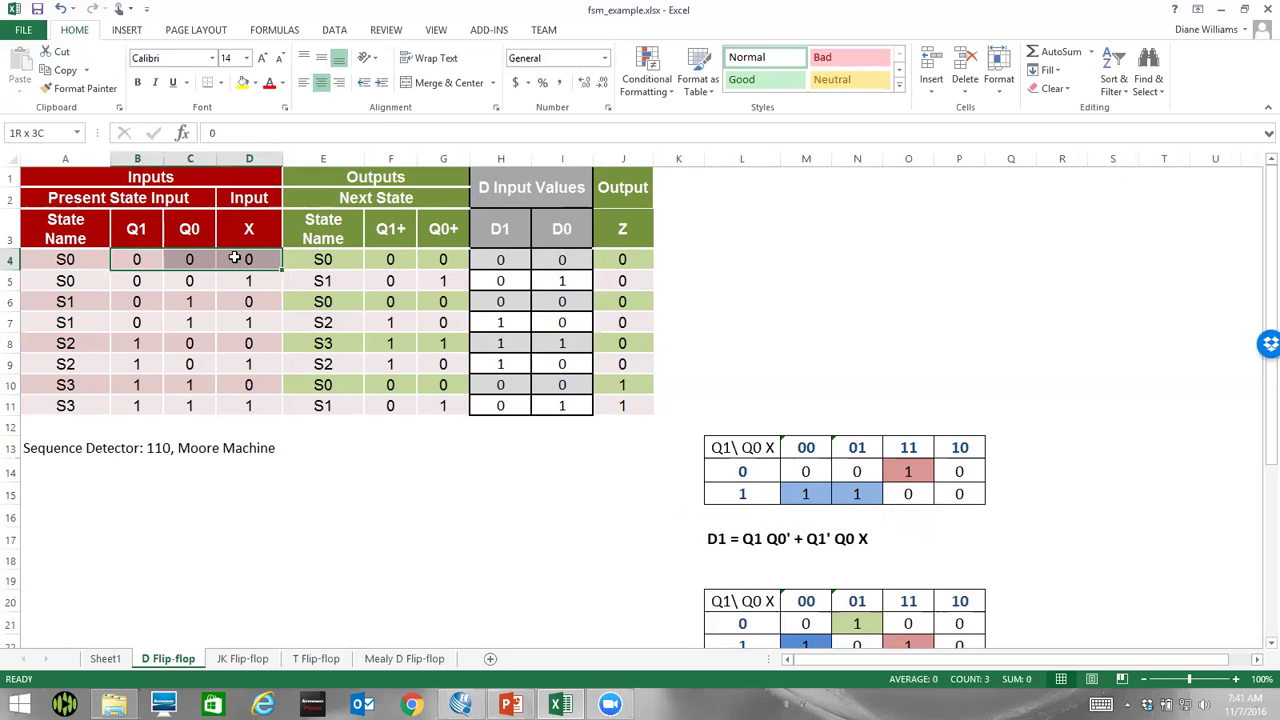
{"action": "scroll", "coordinate": [811, 534], "scroll_direction": "down", "scroll_amount": 1}
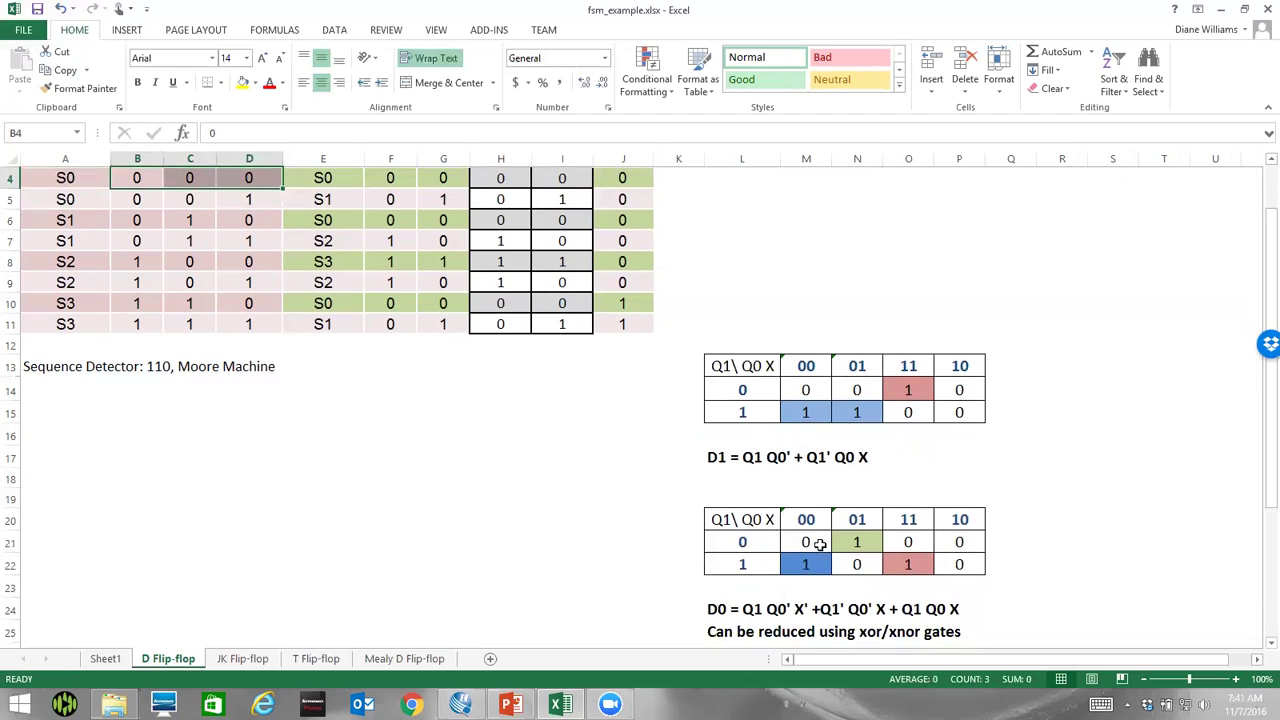
{"action": "left_click", "coordinate": [819, 542]}
{"action": "scroll", "coordinate": [819, 542], "scroll_direction": "up", "scroll_amount": 1}
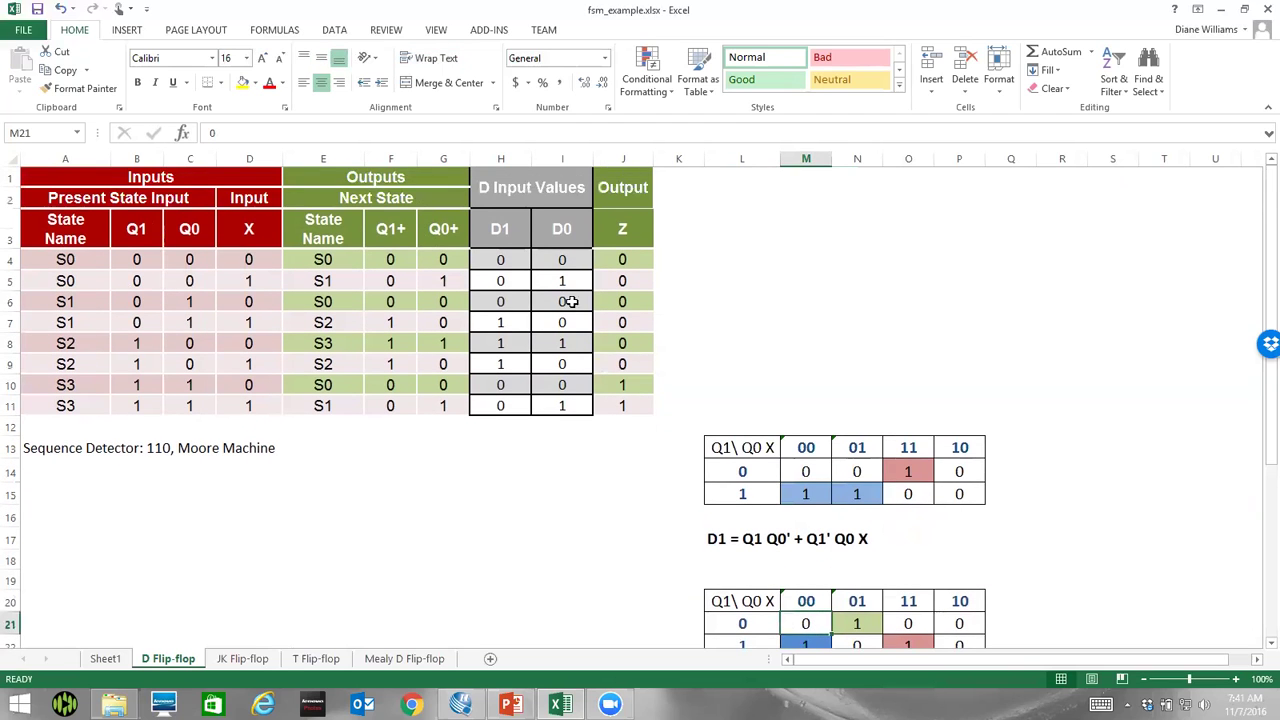
{"action": "left_click", "coordinate": [564, 281]}
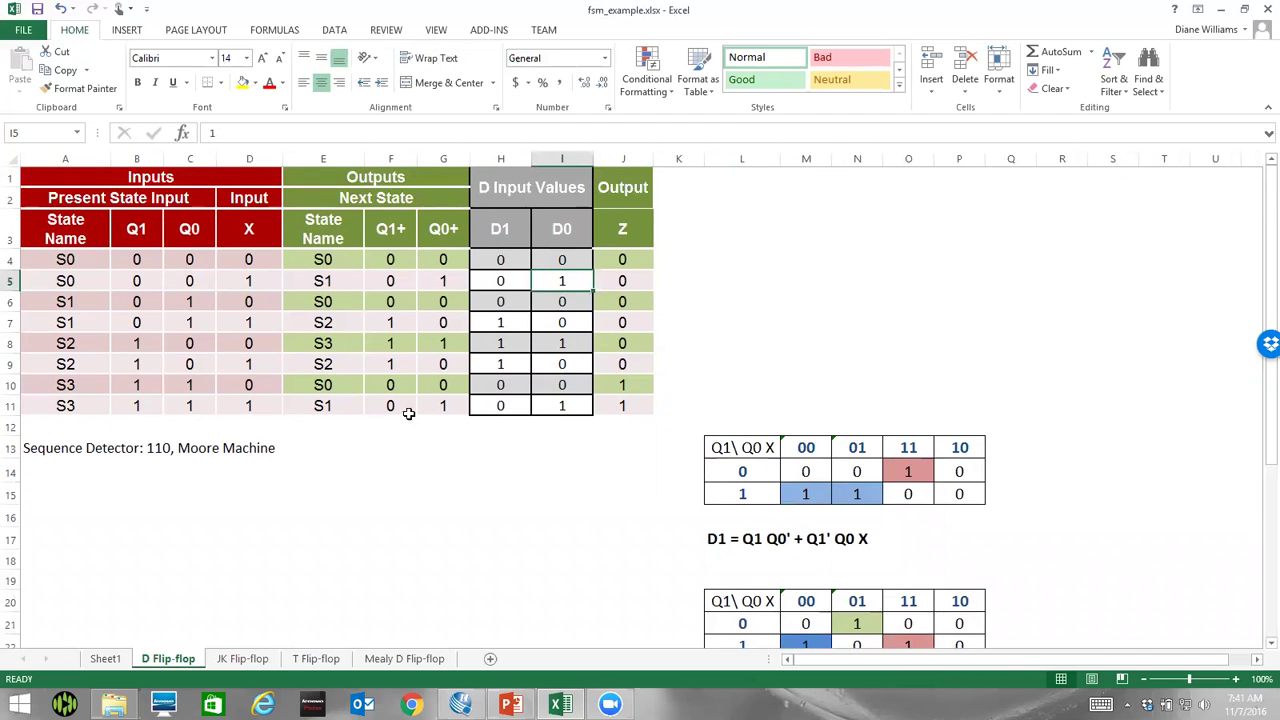
{"action": "left_click", "coordinate": [862, 625]}
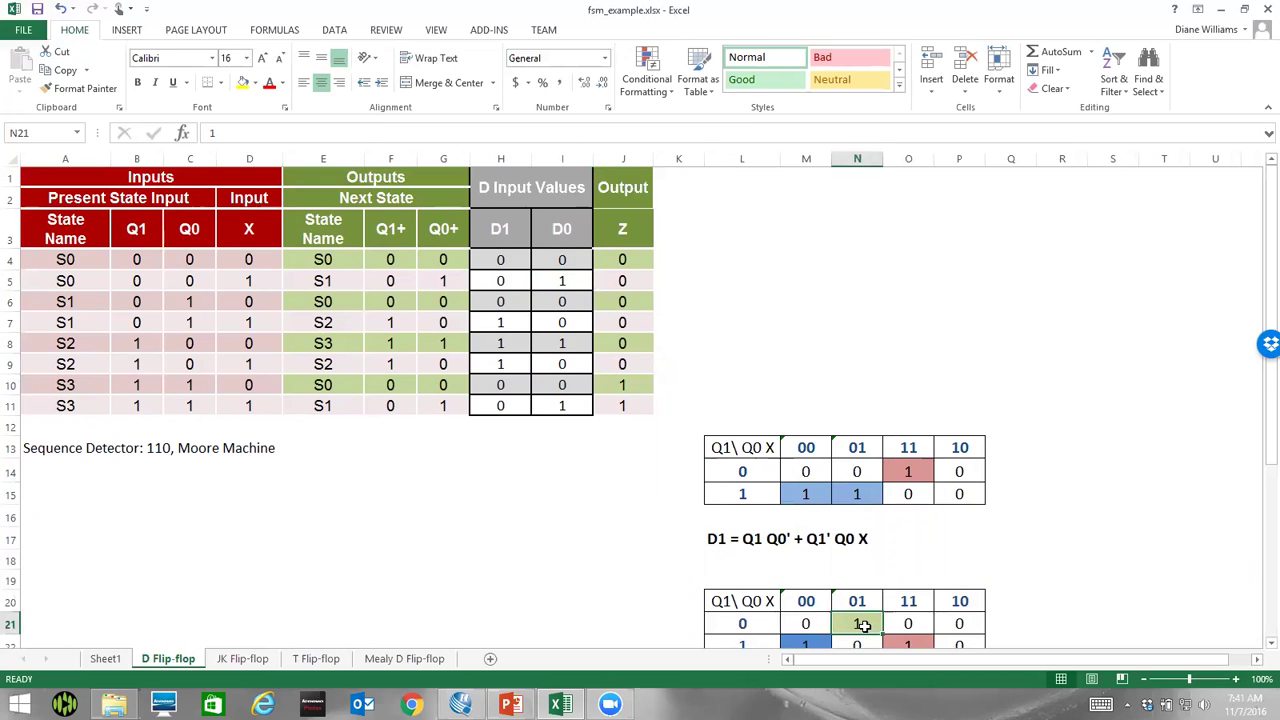
- Check the D0 values for input combinations 100 and 111 in the state table against the Q1 = 1 row of the D0 Karnaugh map
{"action": "left_click_drag", "start_coordinate": [137, 343], "coordinate": [330, 344]}
{"action": "left_click", "coordinate": [551, 340]}
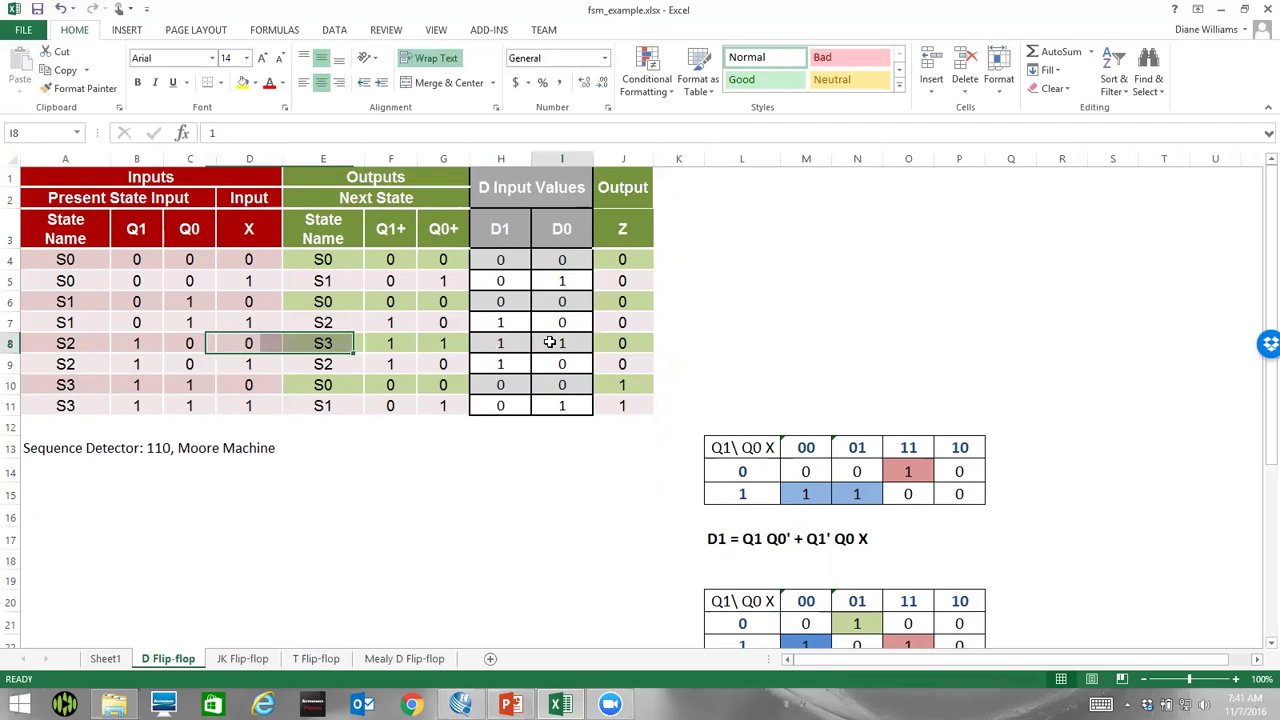
{"action": "scroll", "coordinate": [584, 386], "scroll_direction": "down", "scroll_amount": 2}
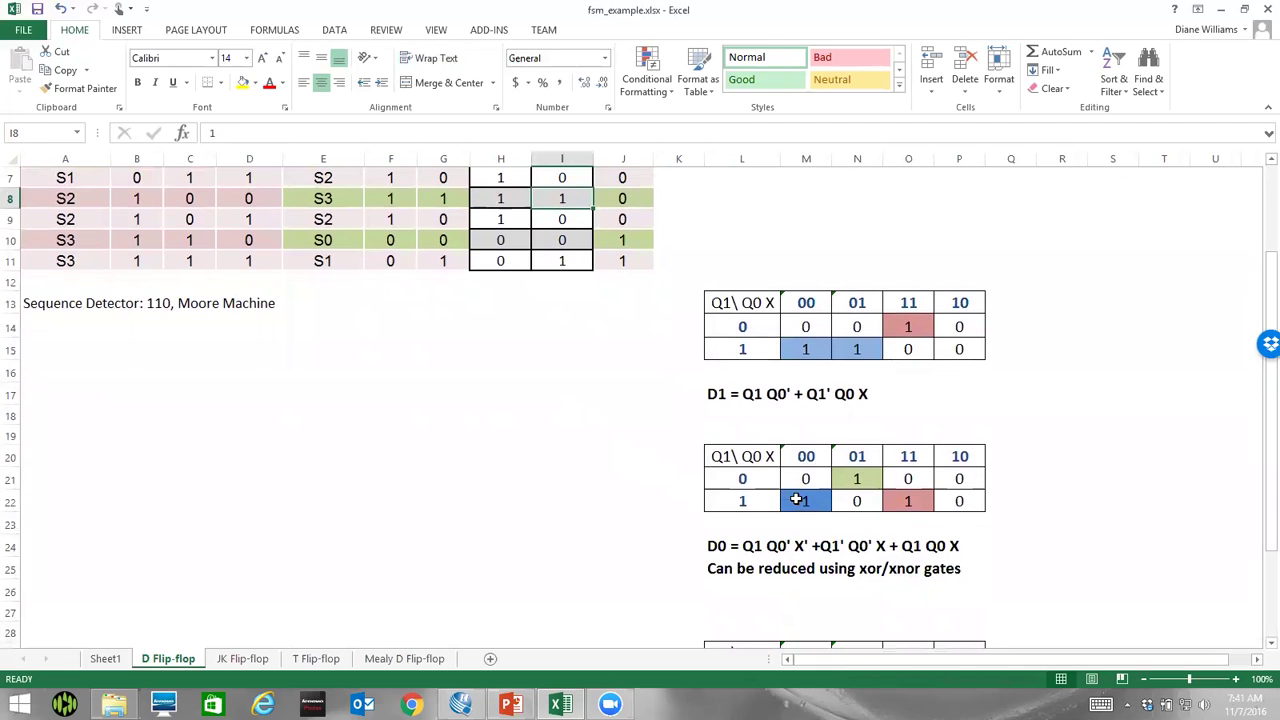
{"action": "scroll", "coordinate": [700, 460], "scroll_direction": "up", "scroll_amount": 2}
{"action": "left_click", "coordinate": [565, 405]}
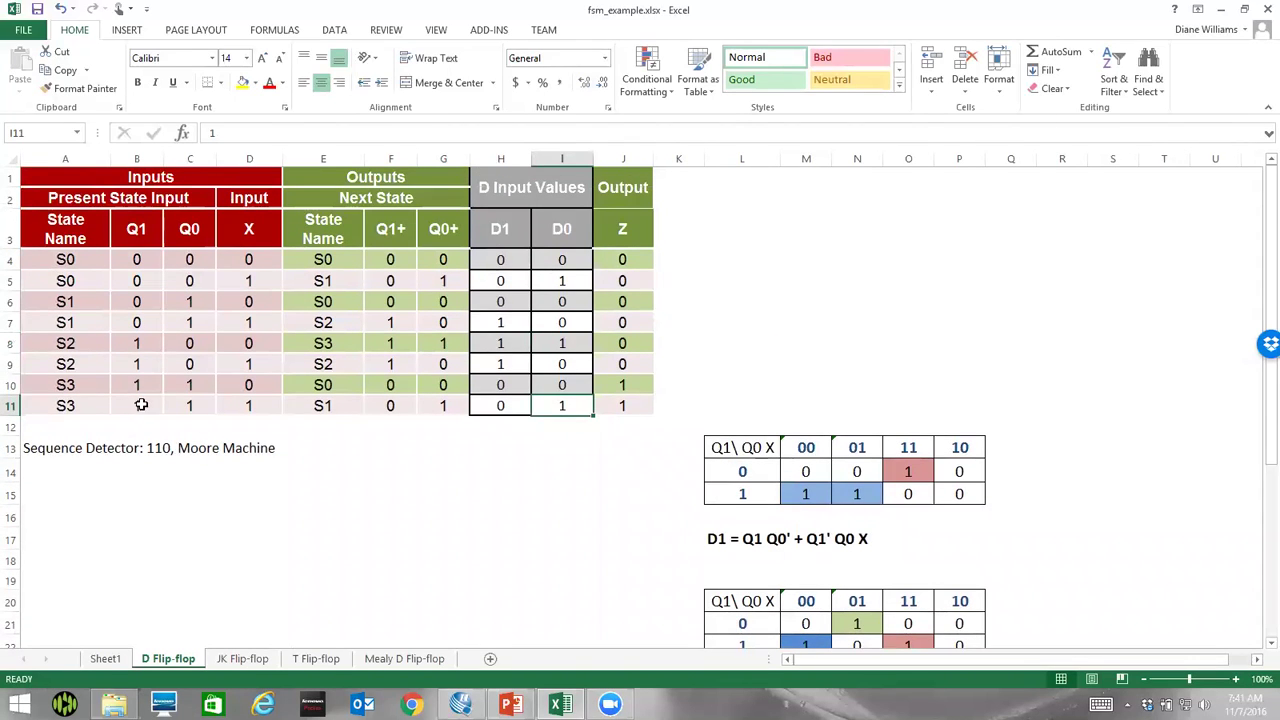
{"action": "left_click_drag", "start_coordinate": [143, 405], "coordinate": [250, 405]}
{"action": "scroll", "coordinate": [700, 447], "scroll_direction": "down", "scroll_amount": 2}
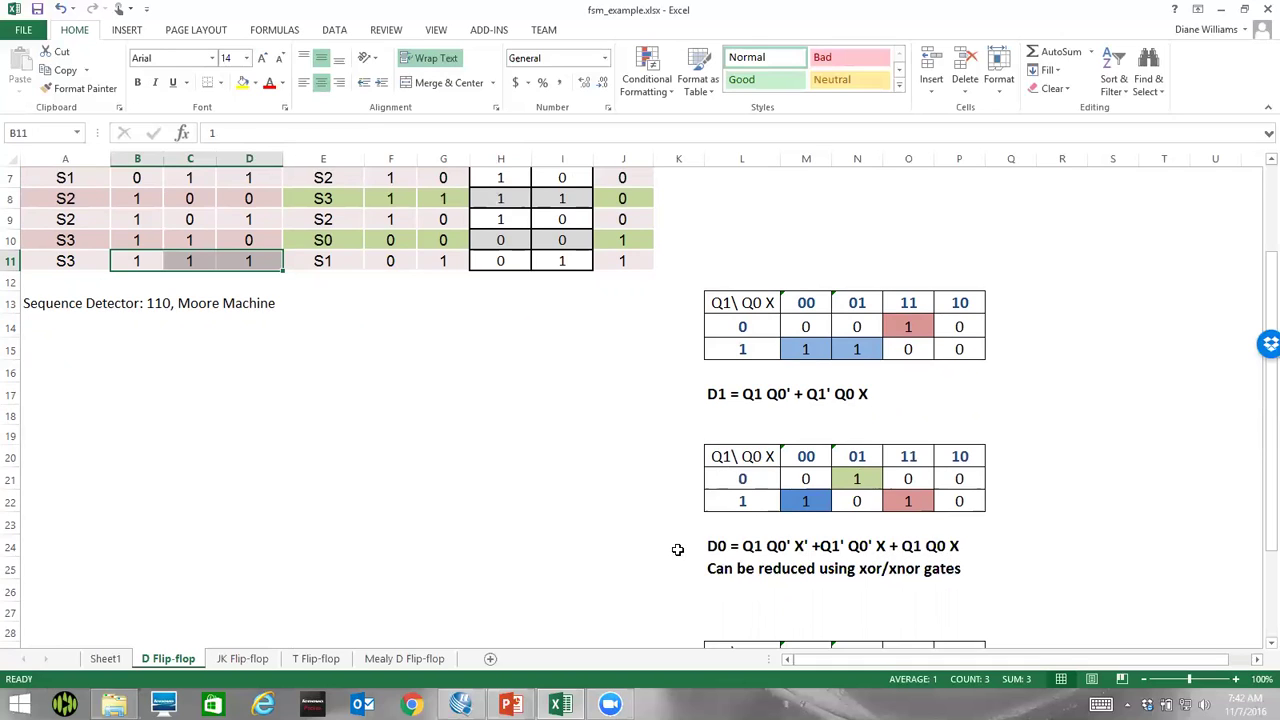
- Review the D0 equation in L24 below the D0 Karnaugh map and return to the state table
{"action": "left_click", "coordinate": [806, 548]}
{"action": "left_click", "coordinate": [722, 549]}
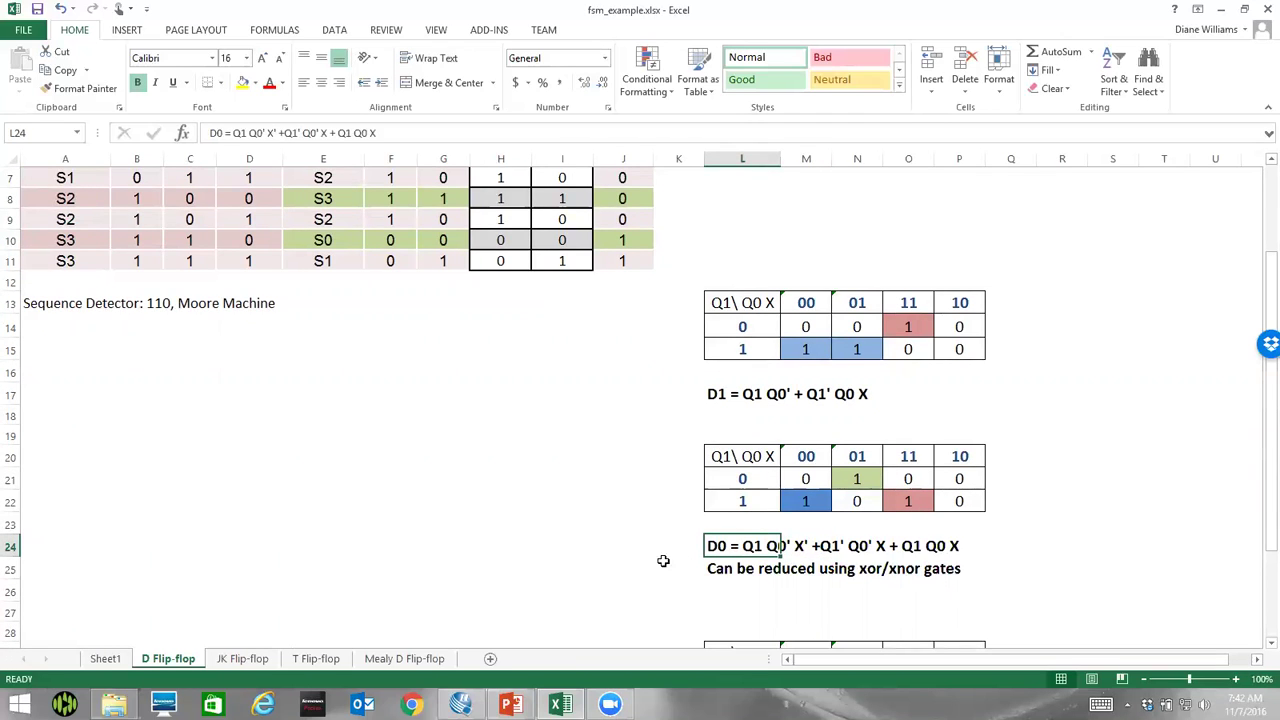
{"action": "scroll", "coordinate": [617, 554], "scroll_direction": "up", "scroll_amount": 2}
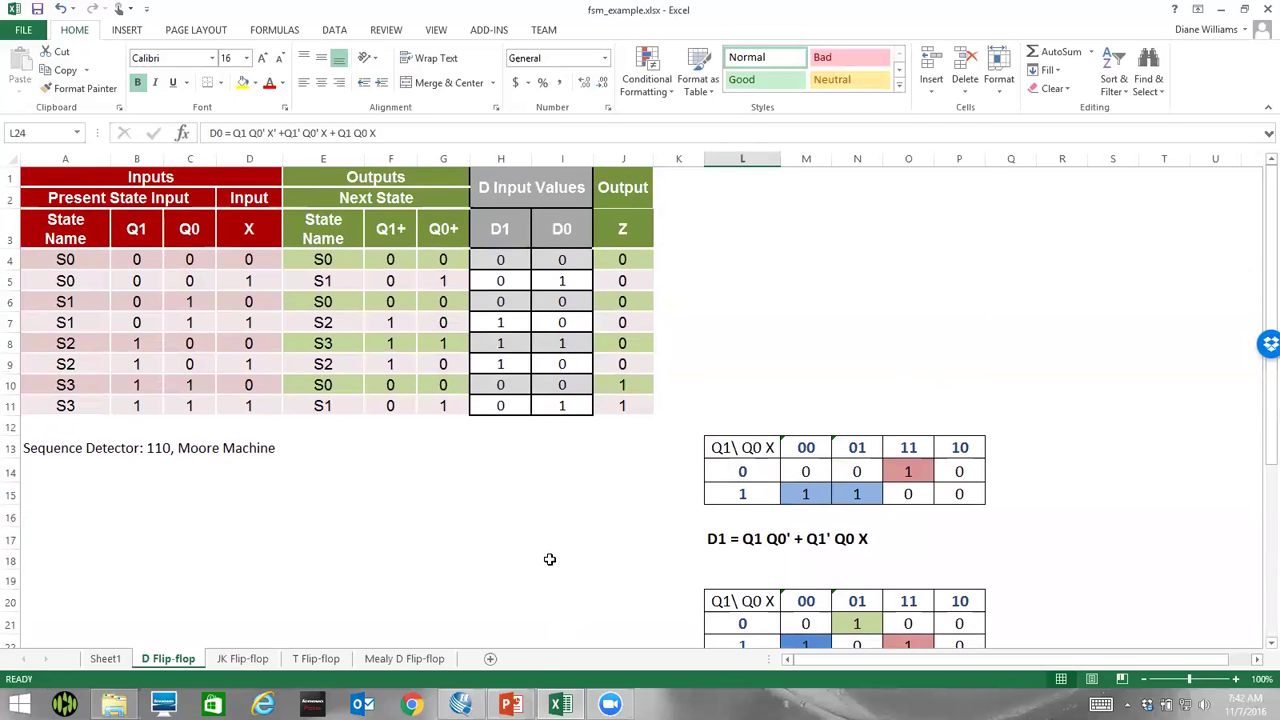
- Switch to the Finite State Machines presentation in PowerPoint and present it from slide 43 through the output Z equation on slide 46
{"action": "left_click", "coordinate": [510, 704]}
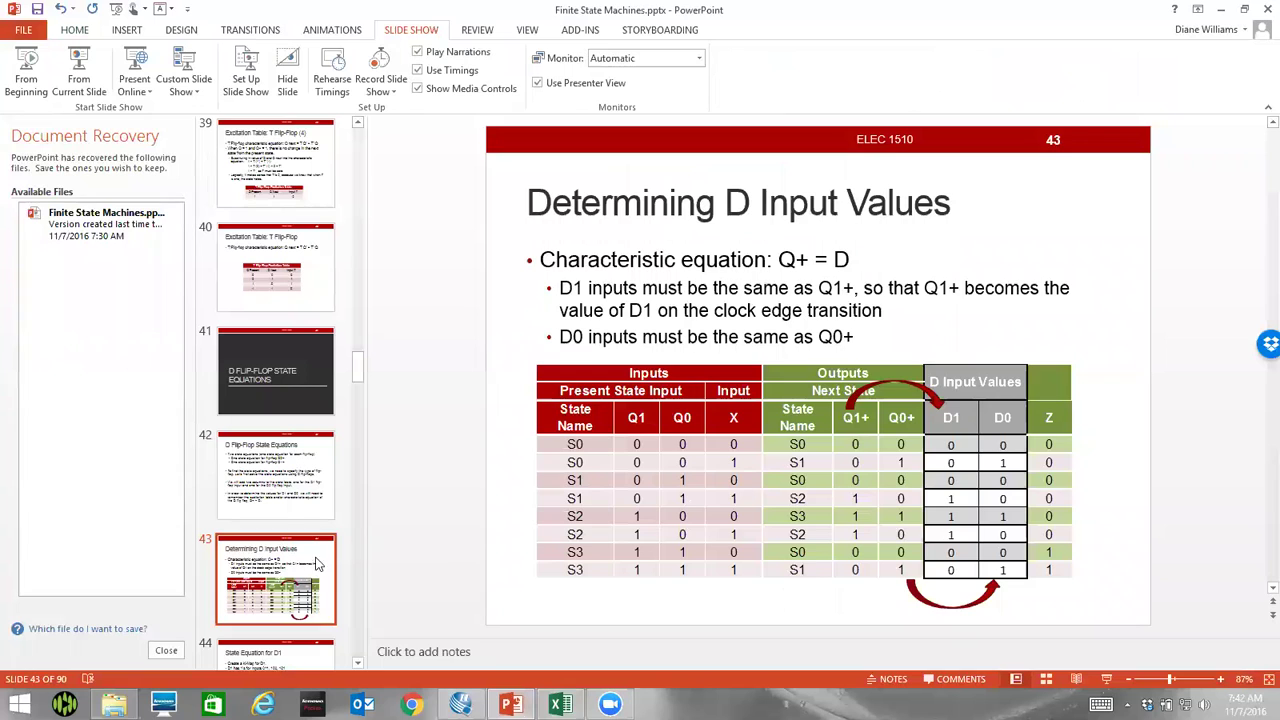
{"action": "left_click", "coordinate": [97, 92]}
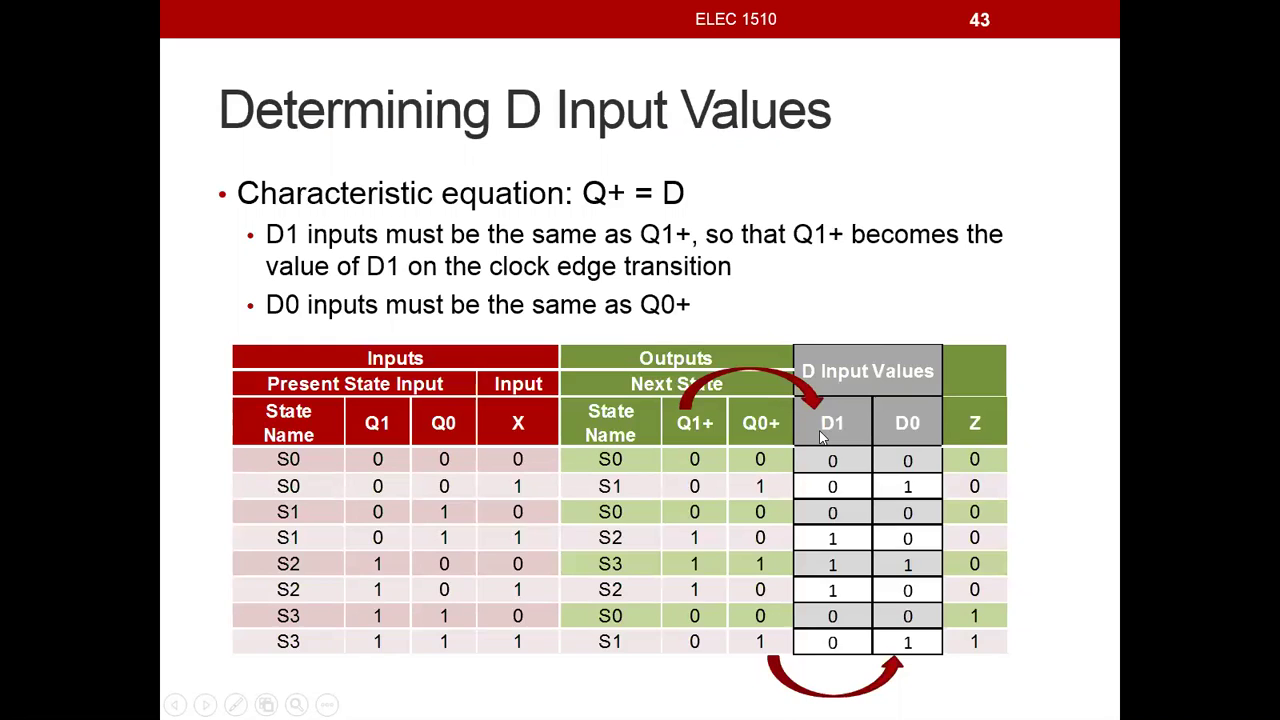
{"action": "key", "text": "Right"}
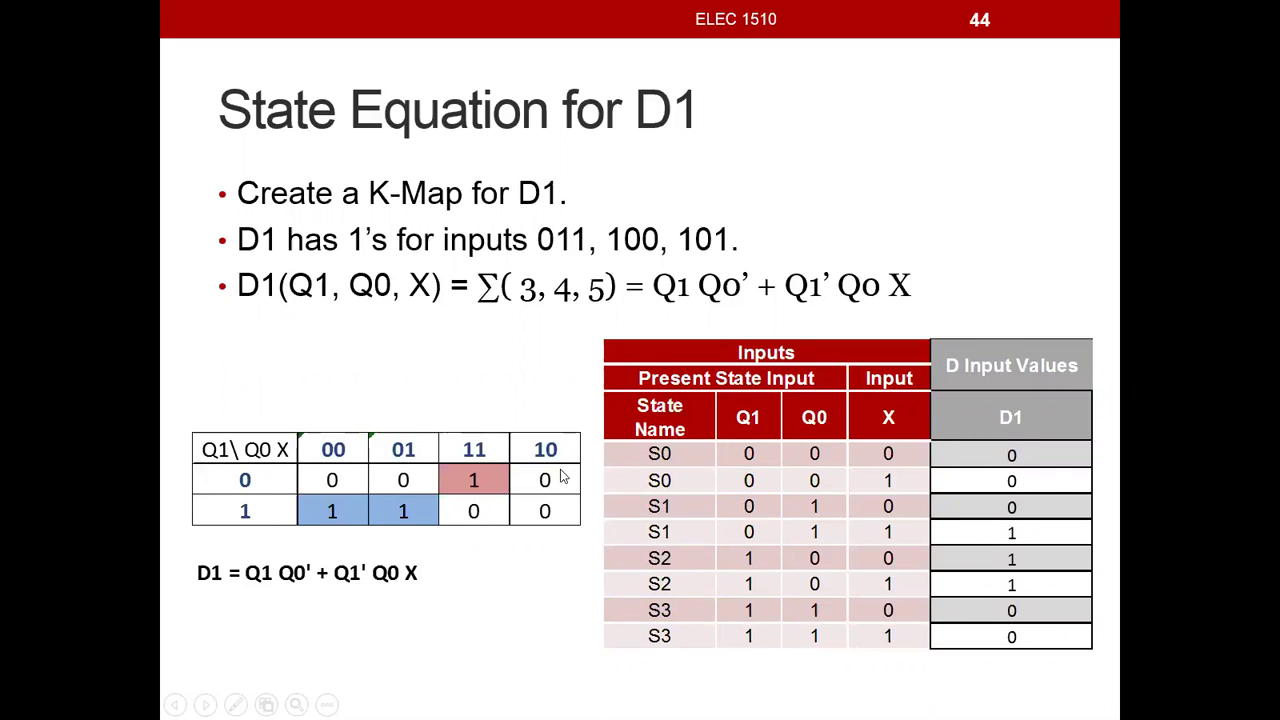
{"action": "key", "text": "Right"}
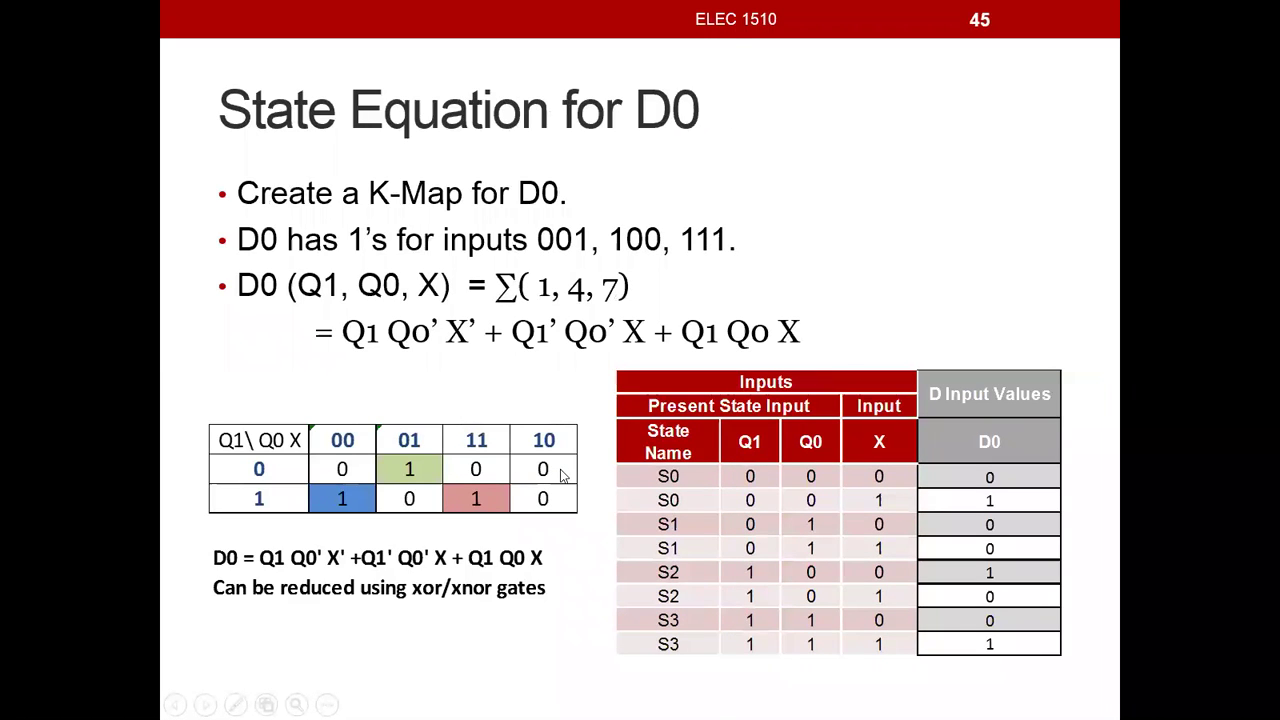
{"action": "key", "text": "Right"}
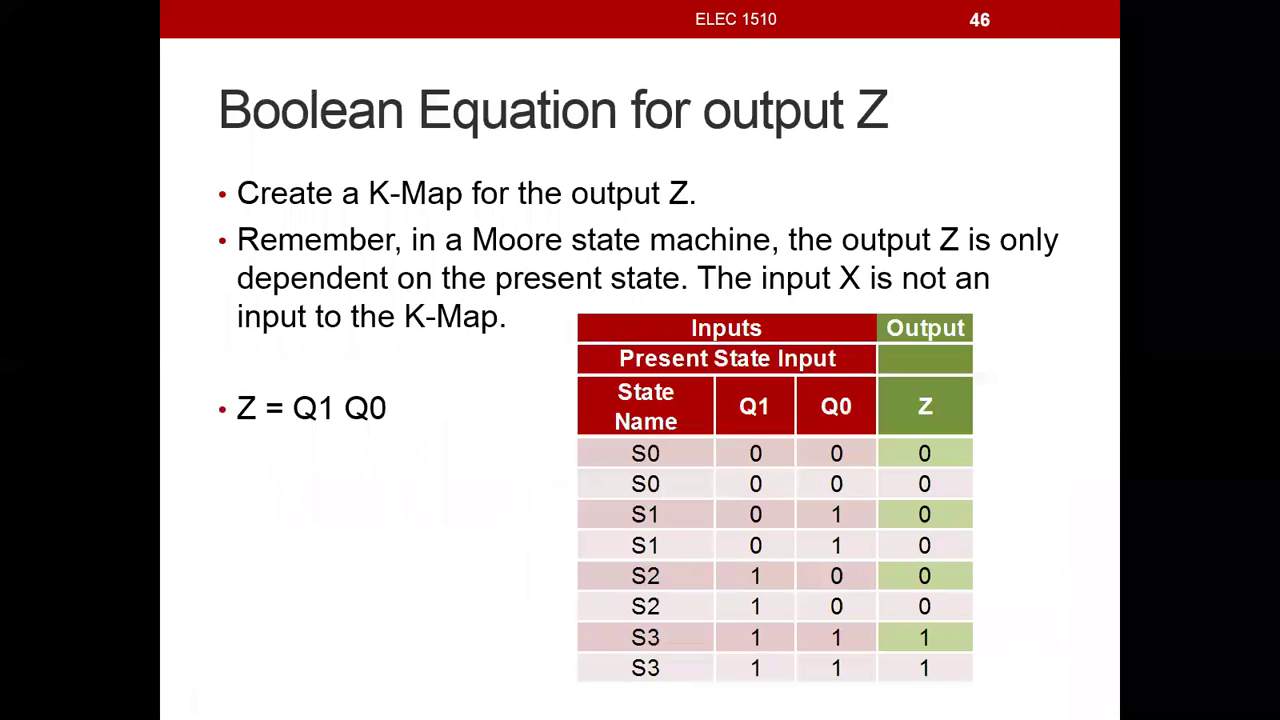